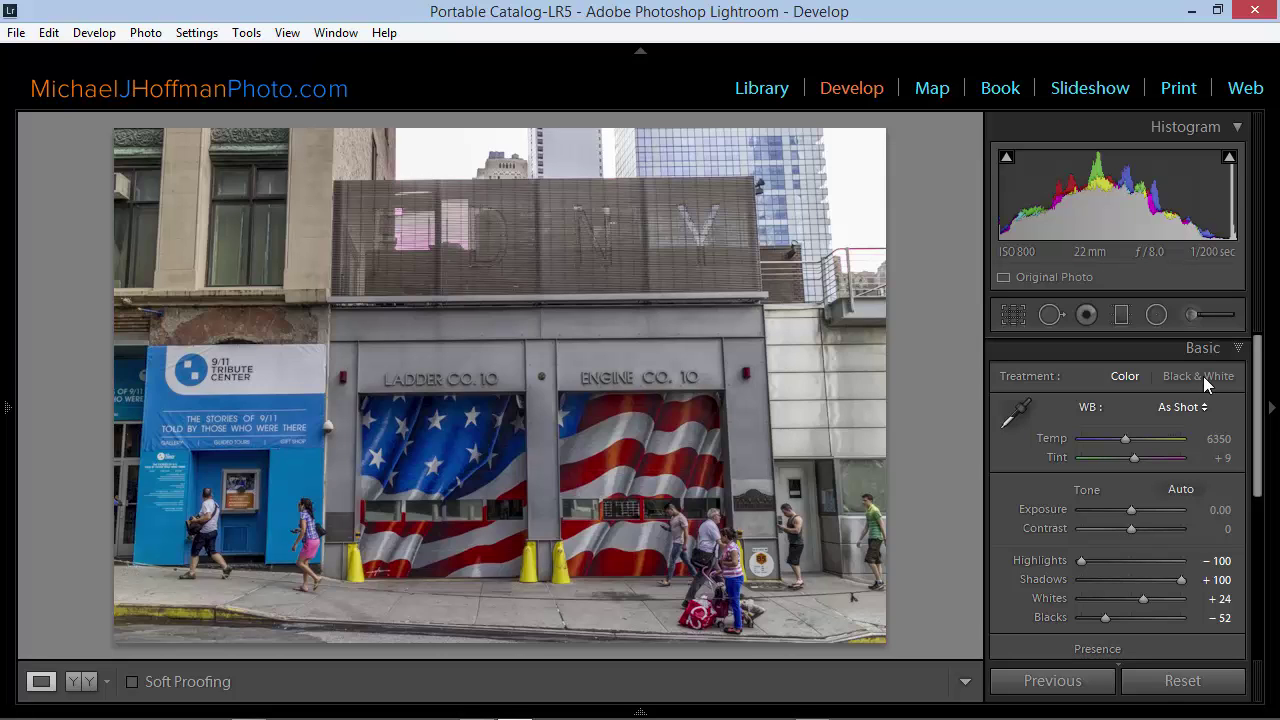
Collapse the Basic panel and expand Lens Corrections.
click(1239, 350)
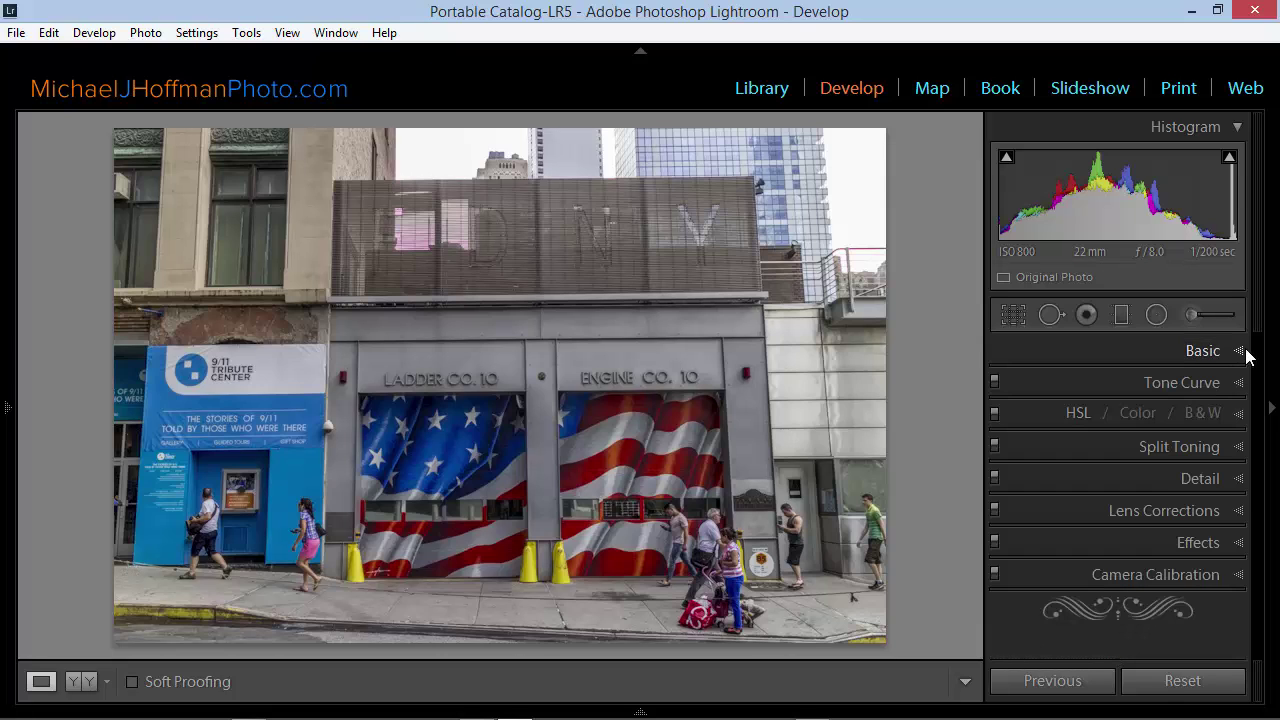
click(1238, 510)
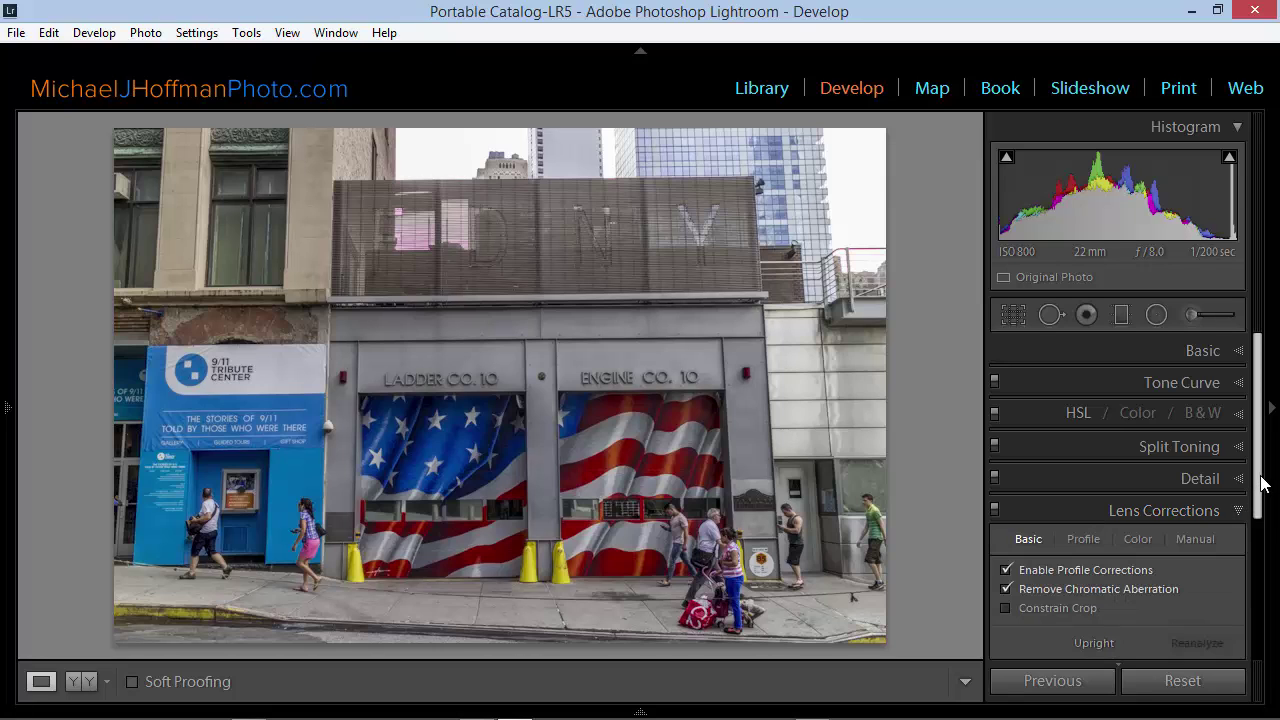
drag(1259, 490, 1260, 586)
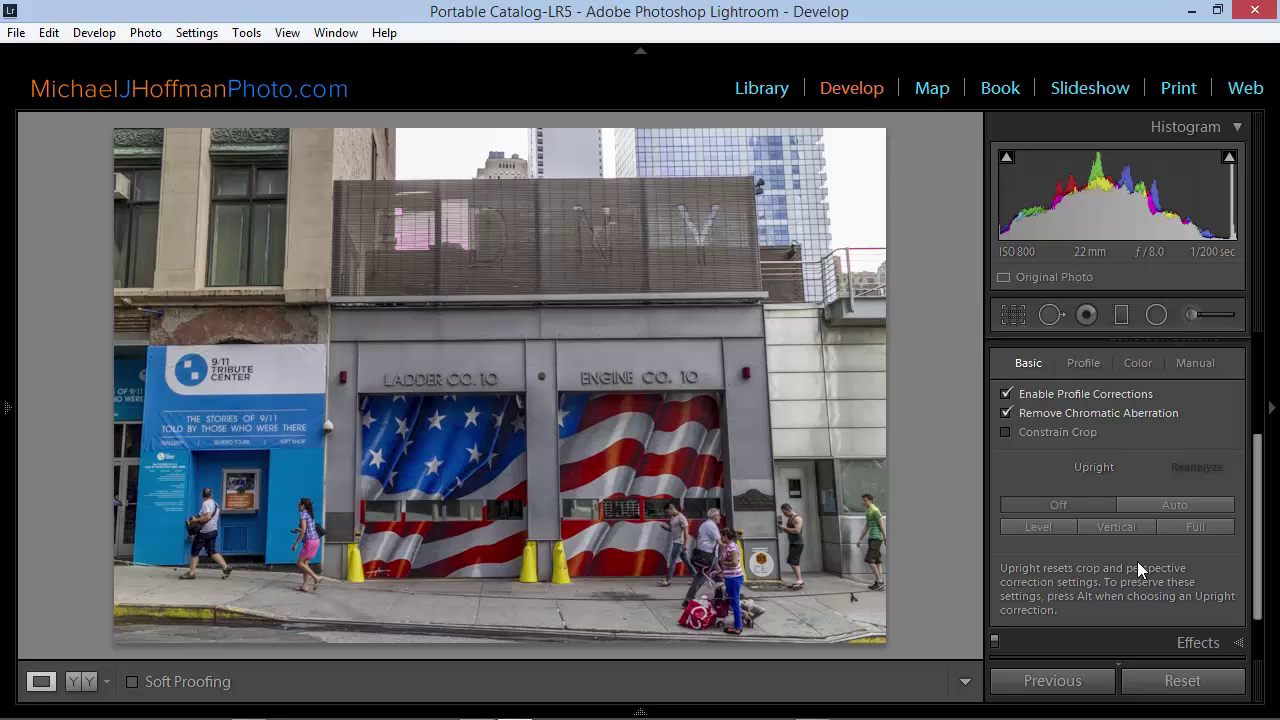
Preview the Auto, Vertical, Full and Level Upright corrections, then set Upright to Off.
click(1172, 506)
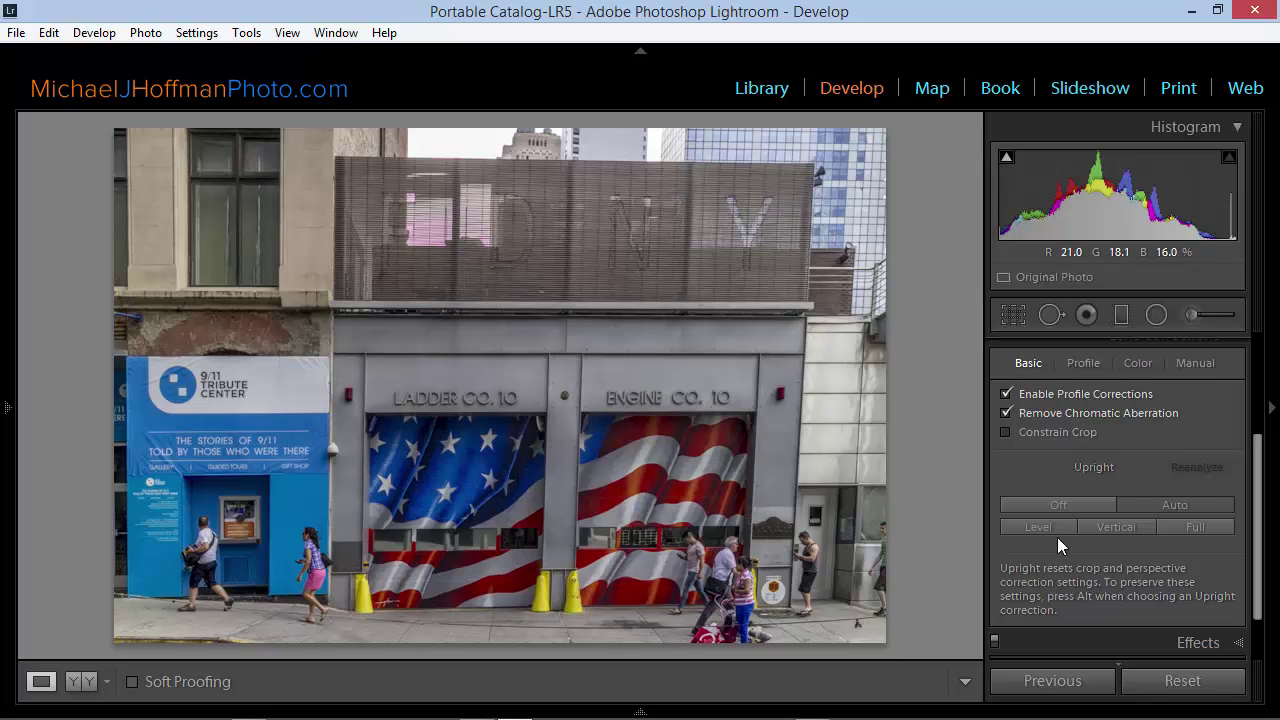
click(1120, 524)
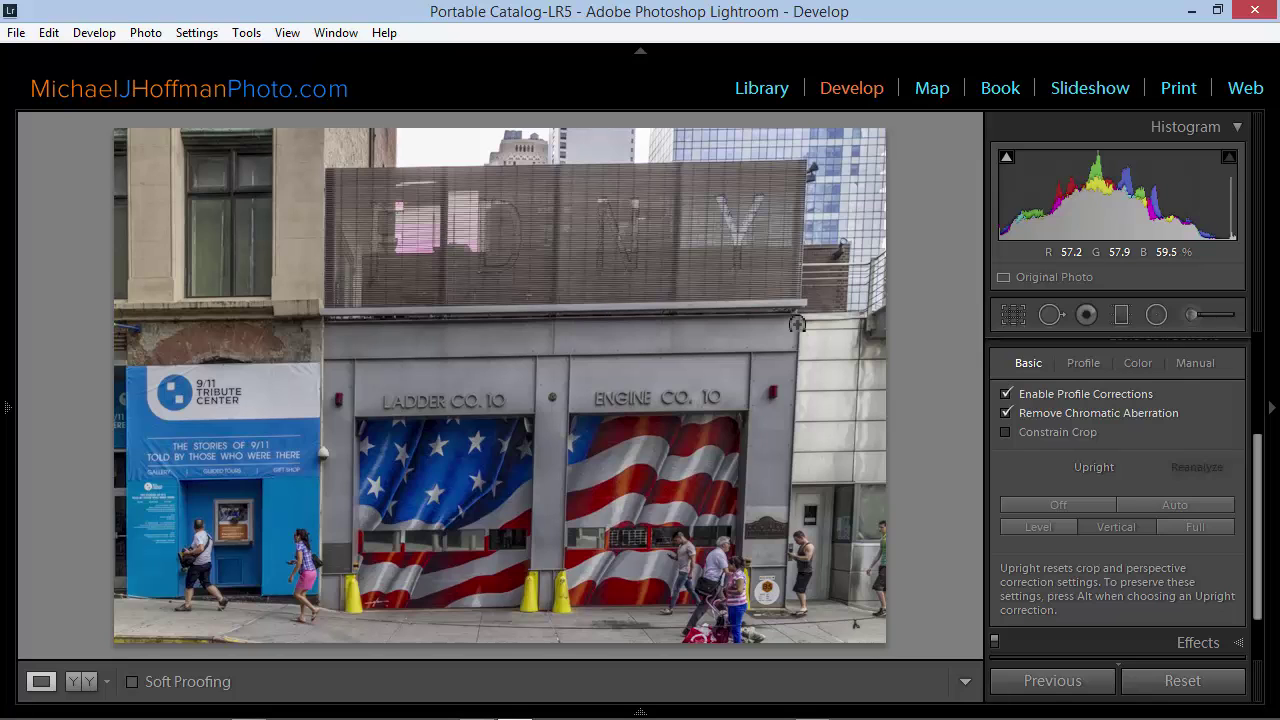
click(1194, 525)
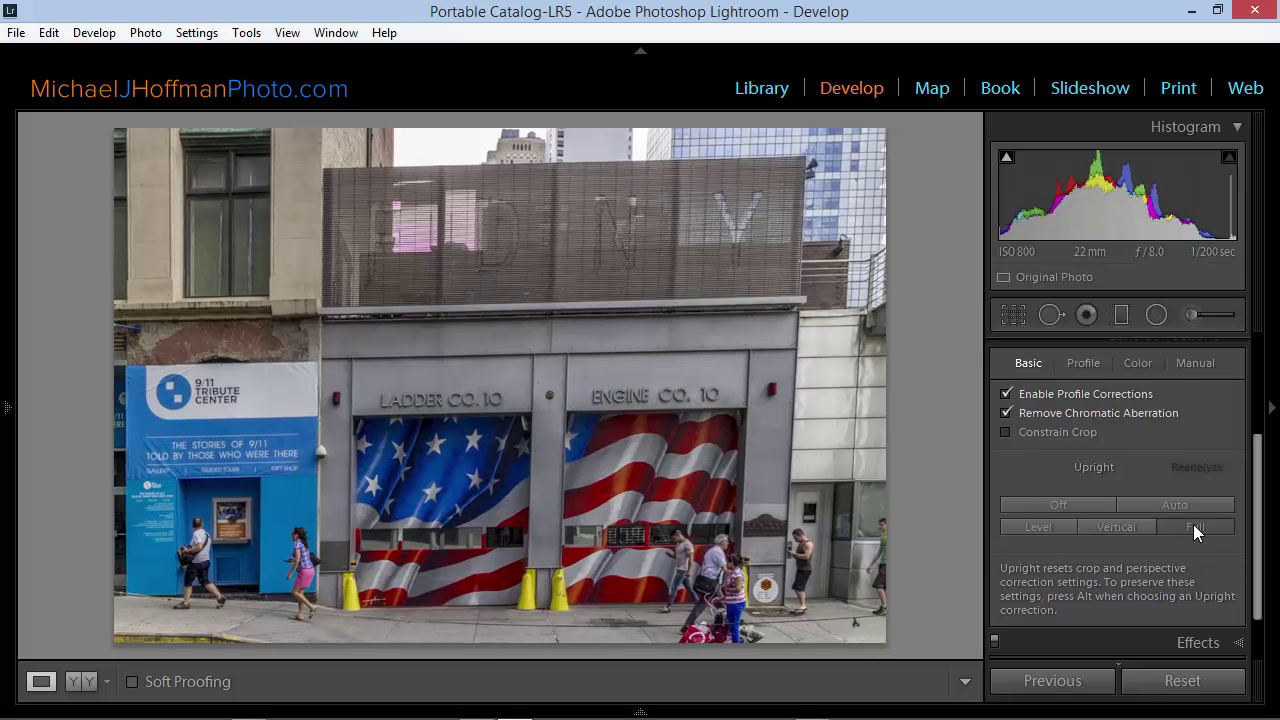
click(1026, 524)
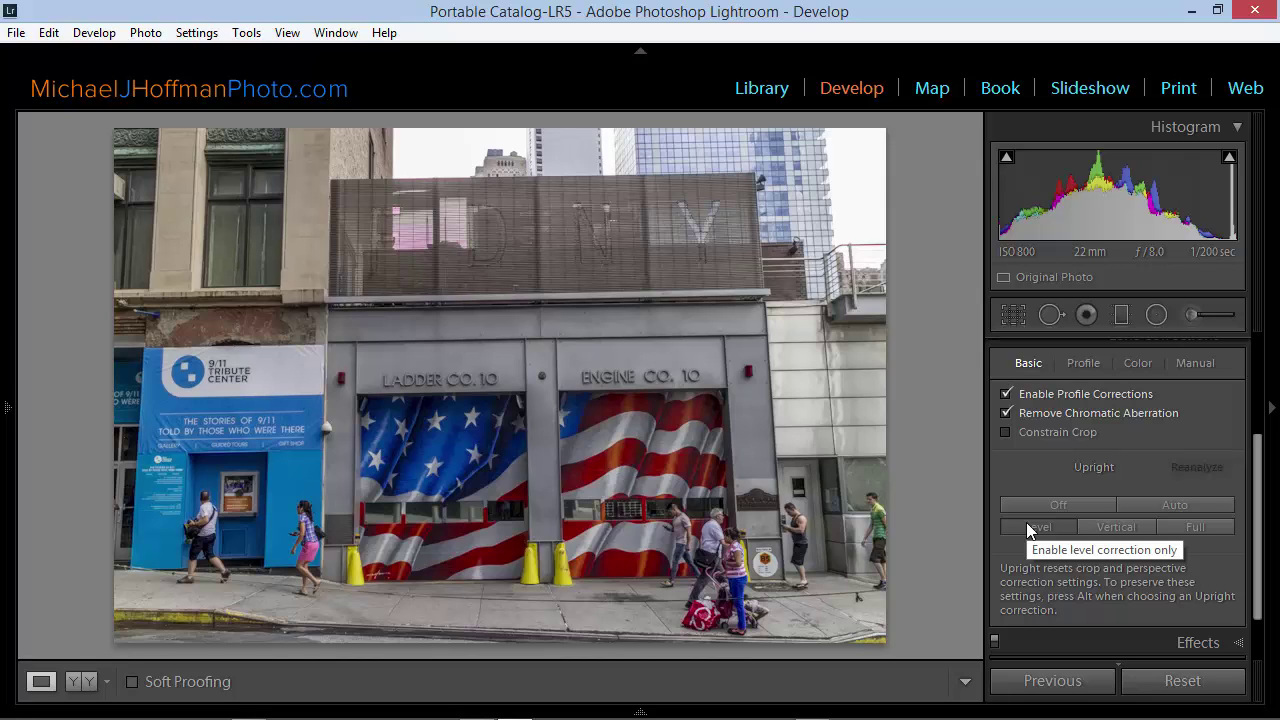
click(1081, 504)
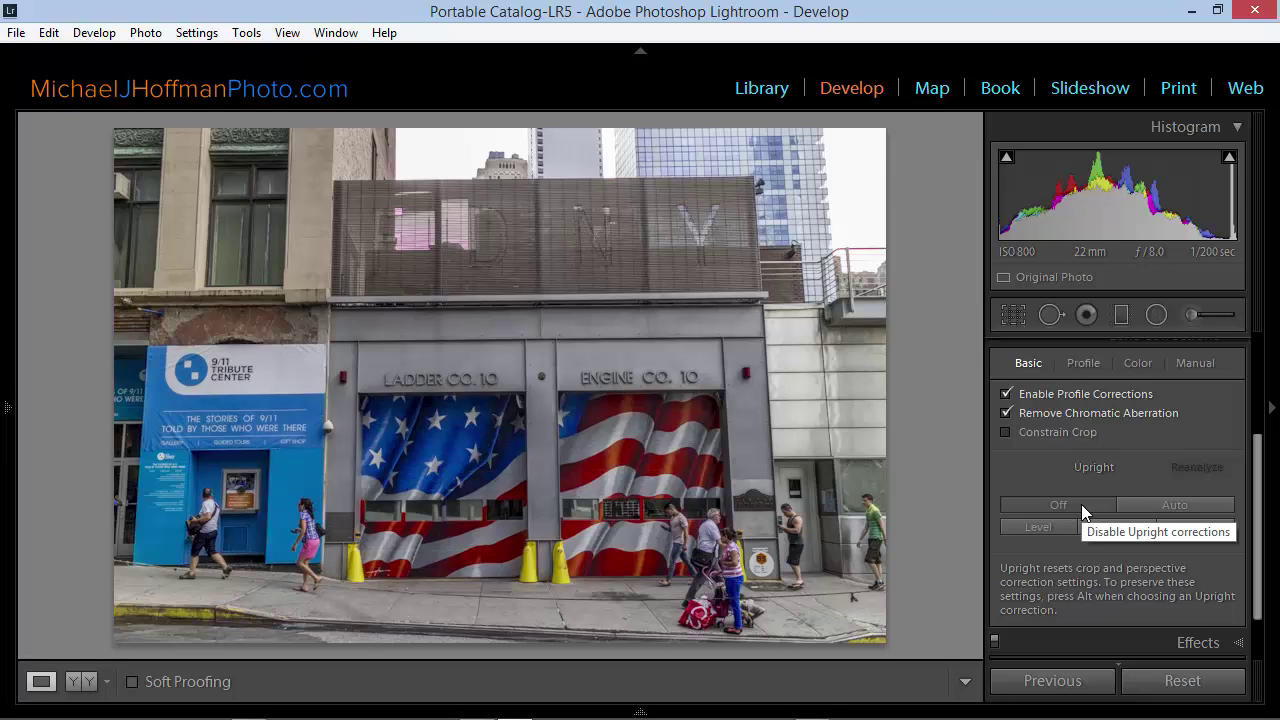
From the Library view, send the fire station photo to Photoshop via Edit In > Open as Smart Object.
click(783, 104)
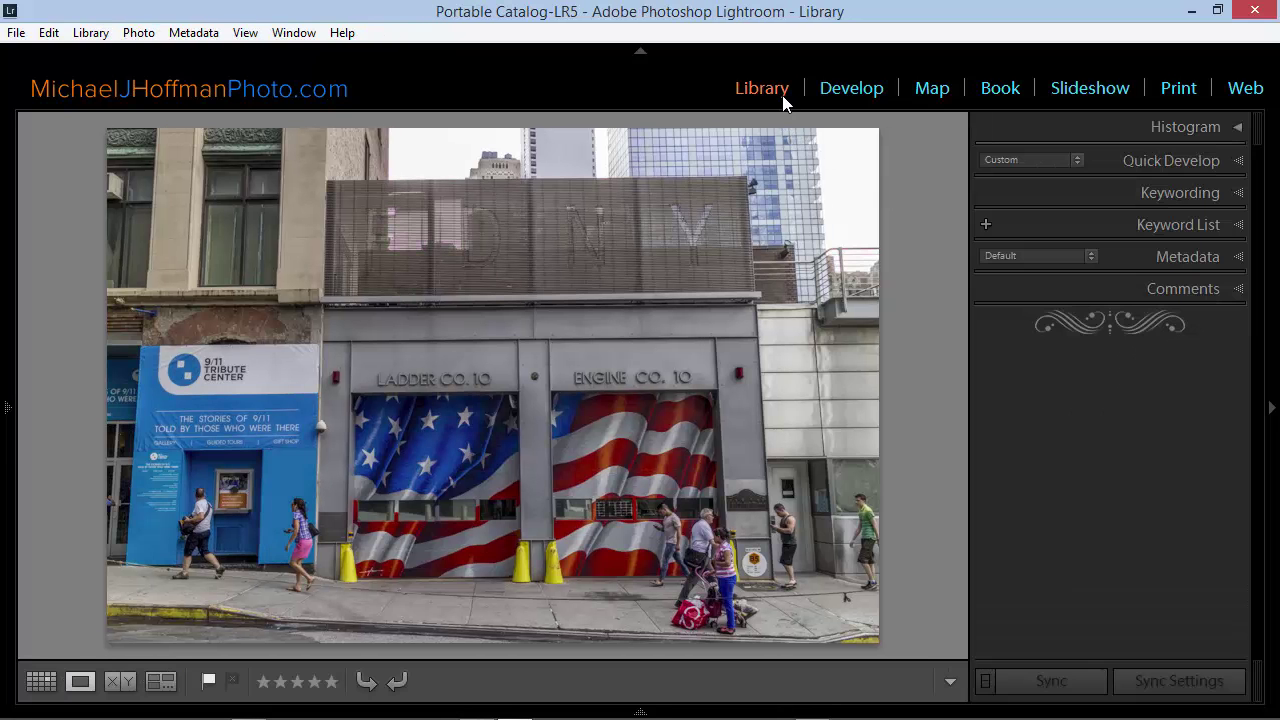
right_click(601, 281)
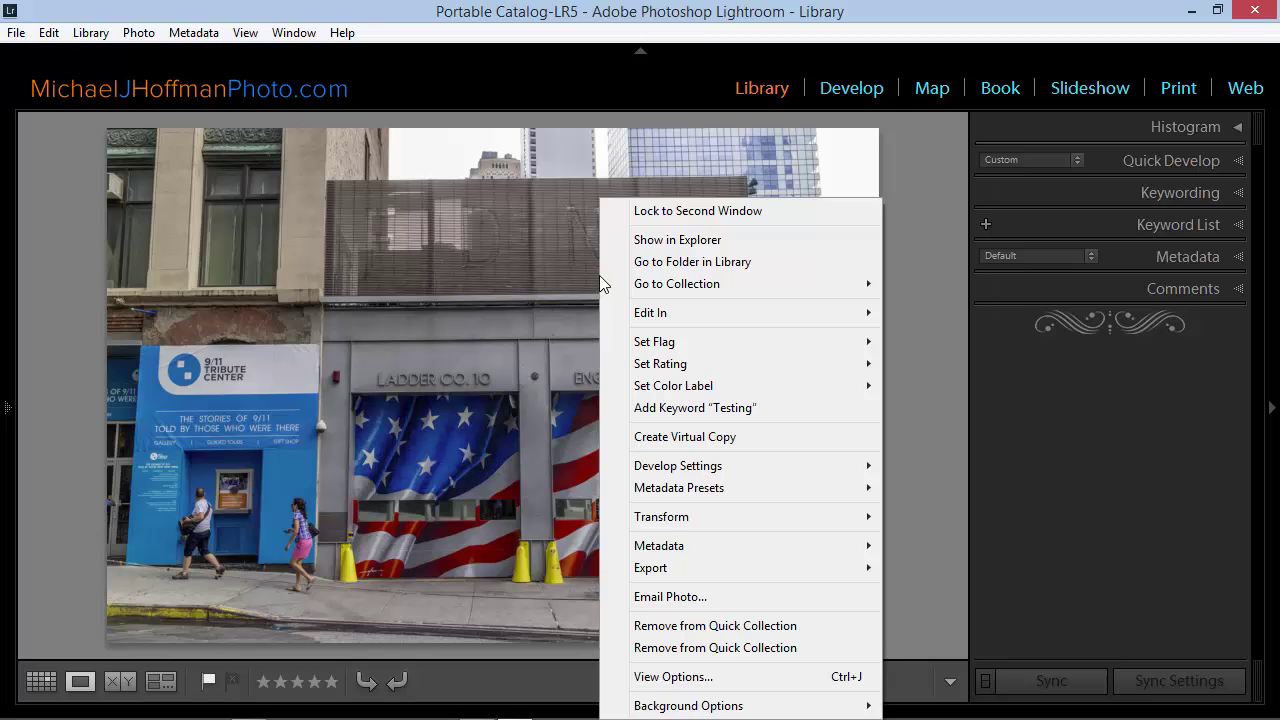
mouse_move(633, 310)
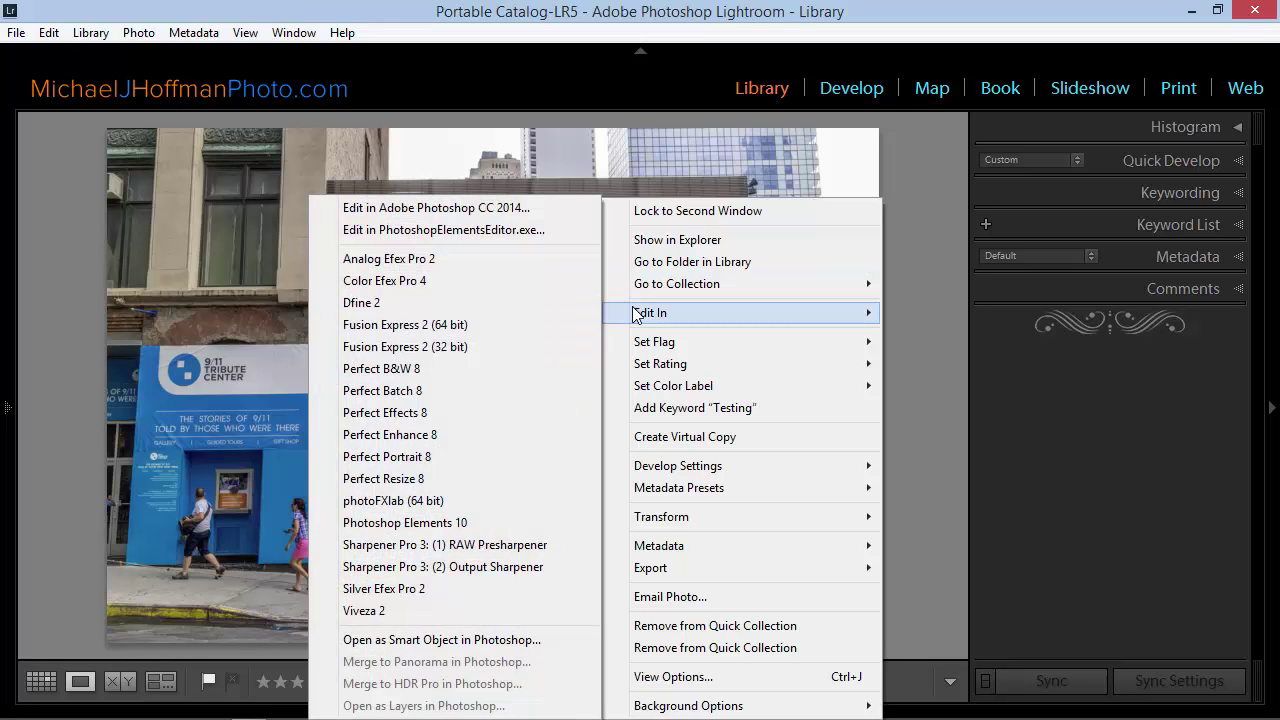
click(458, 640)
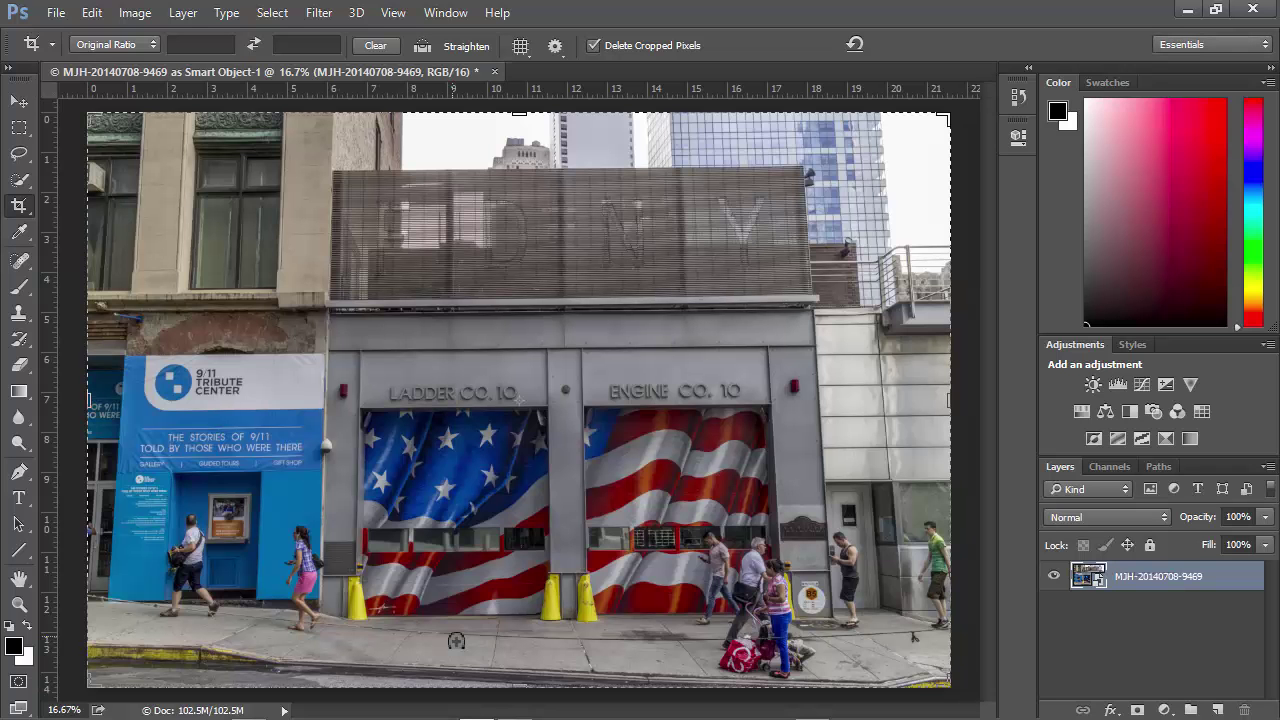
double_click(1088, 578)
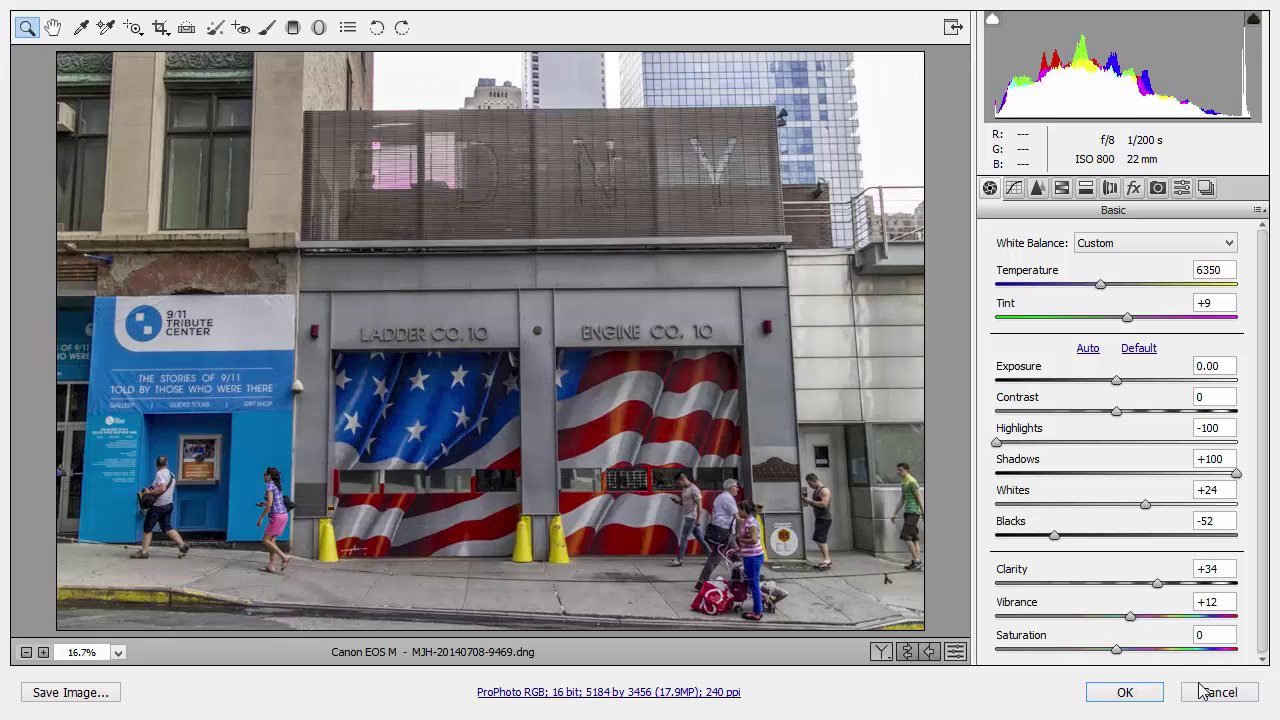
click(1207, 694)
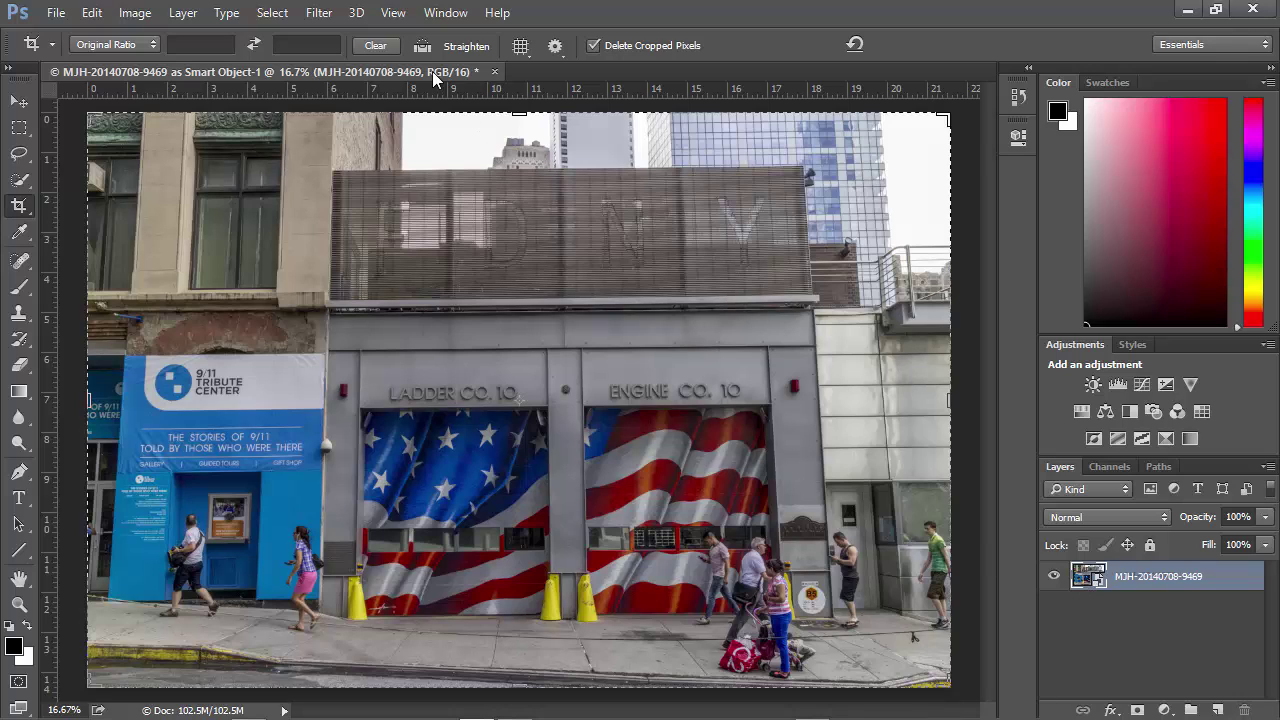
Open Filter > Adaptive Wide Angle and set the preview zoom to Fit on Screen.
click(320, 13)
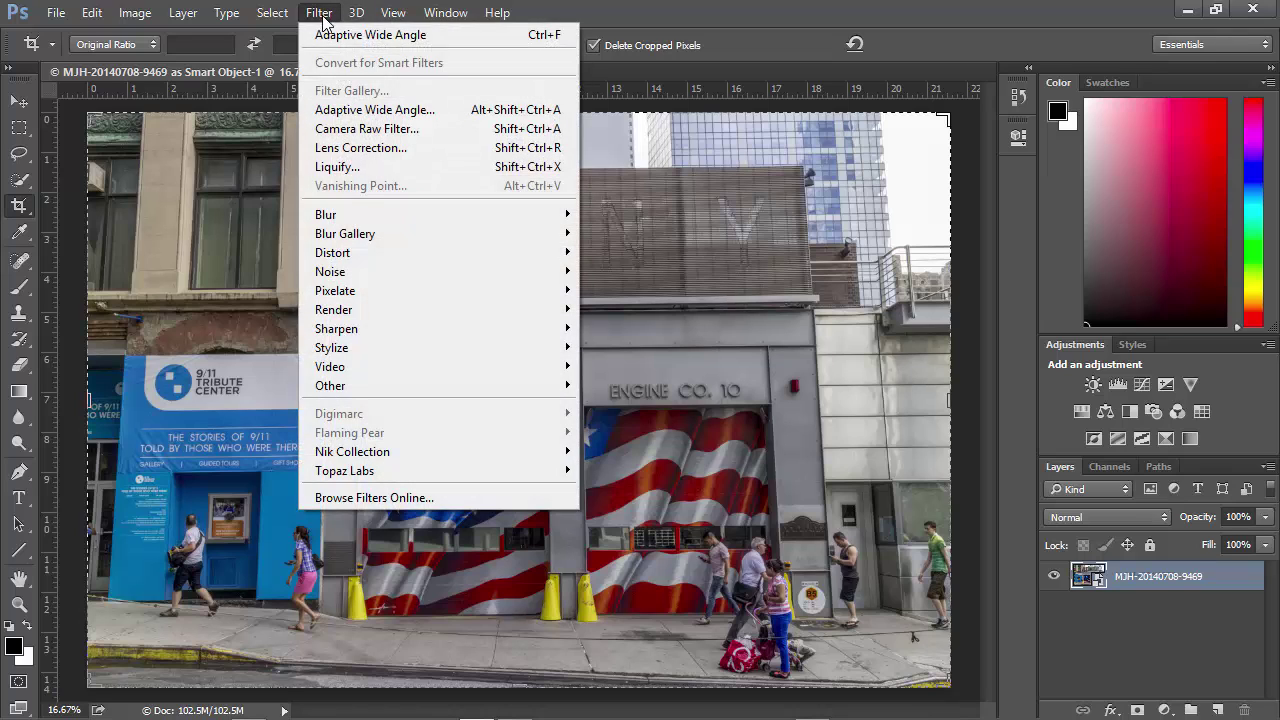
click(352, 109)
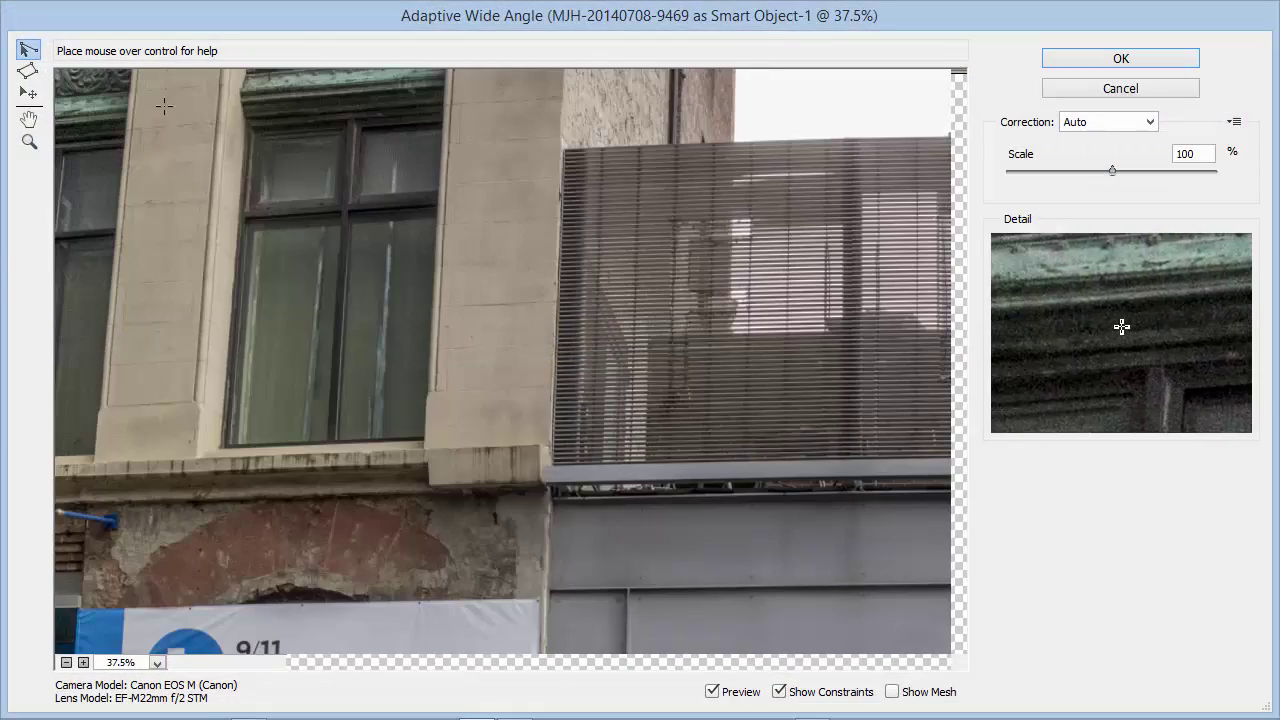
click(158, 664)
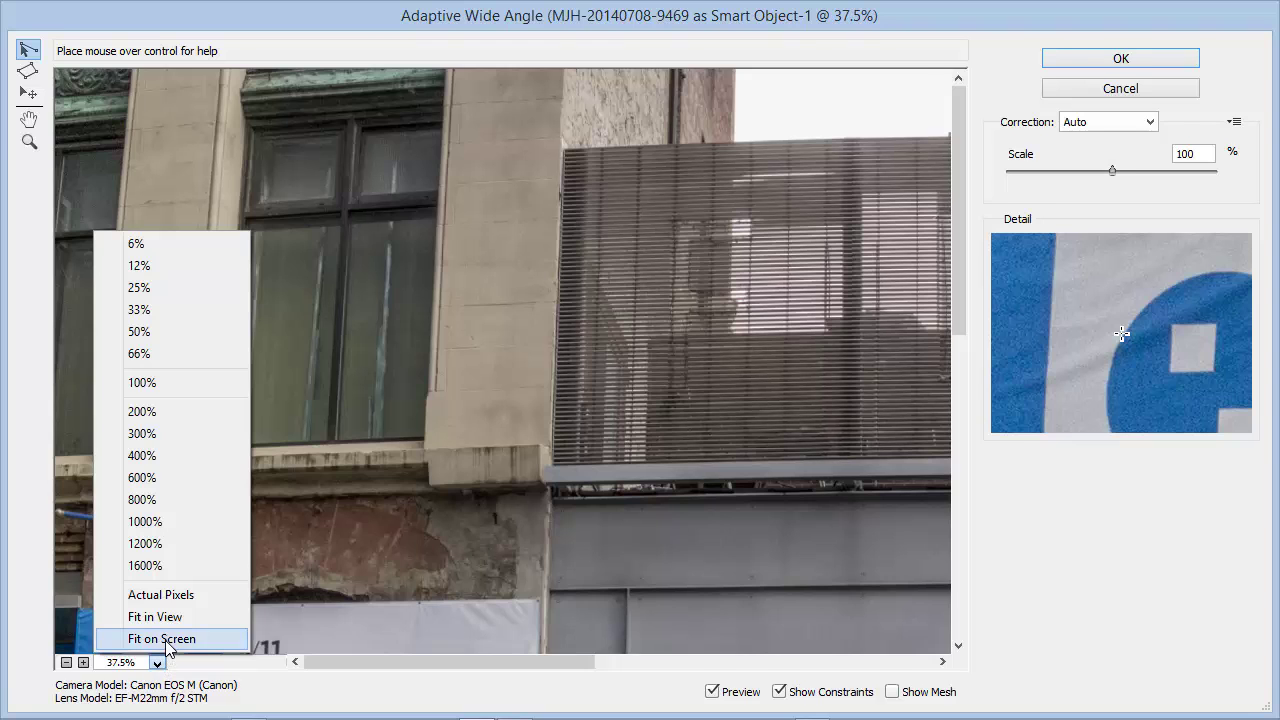
click(163, 639)
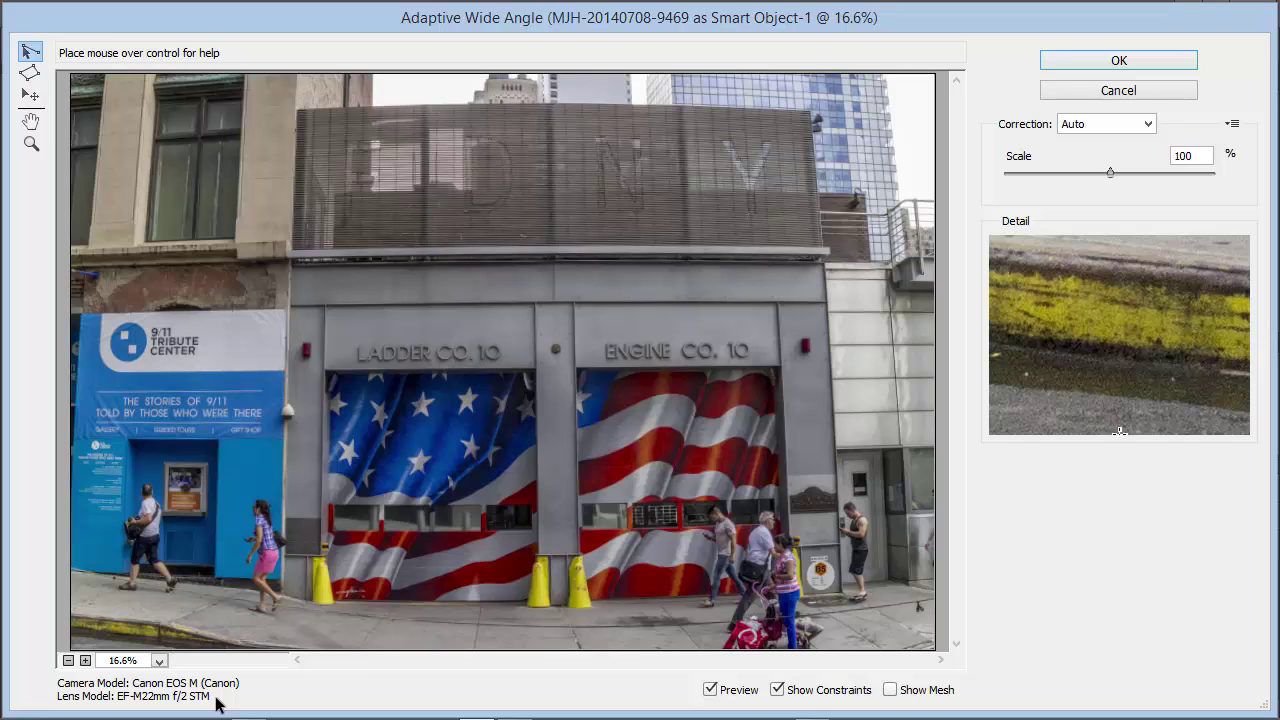
Add a horizontal constraint along the ledge above the fire station.
click(82, 268)
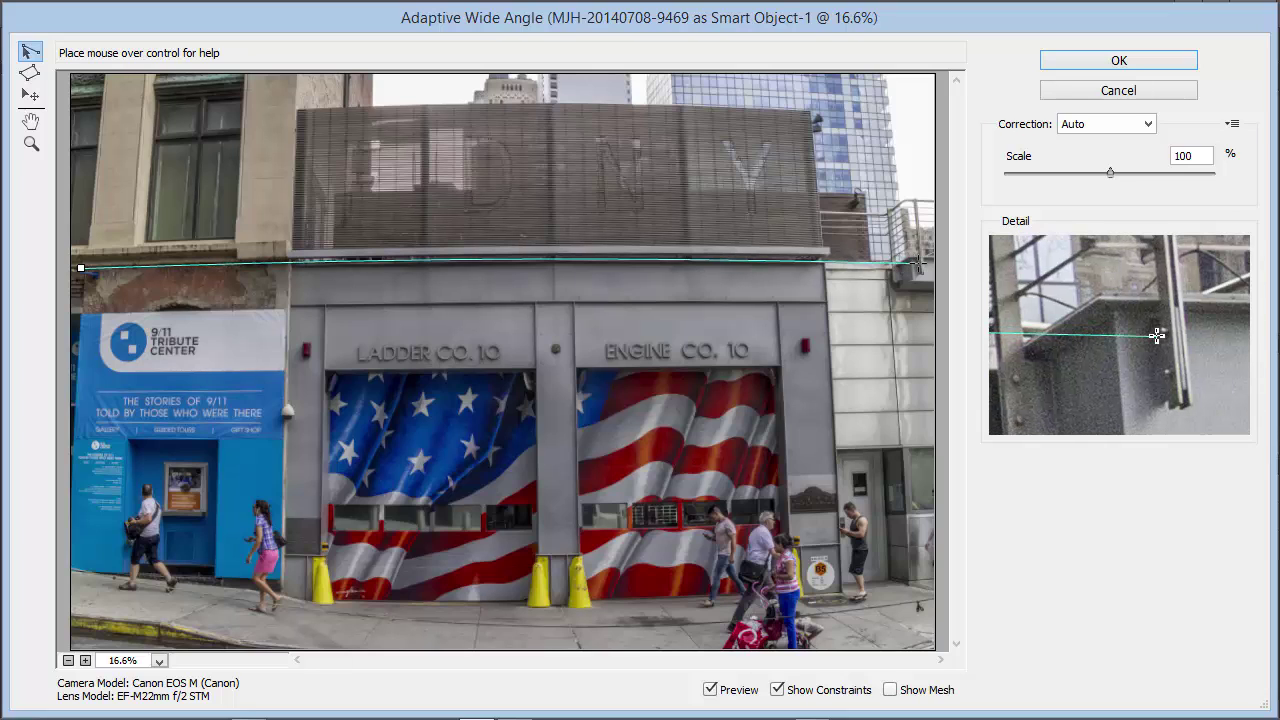
click(918, 263)
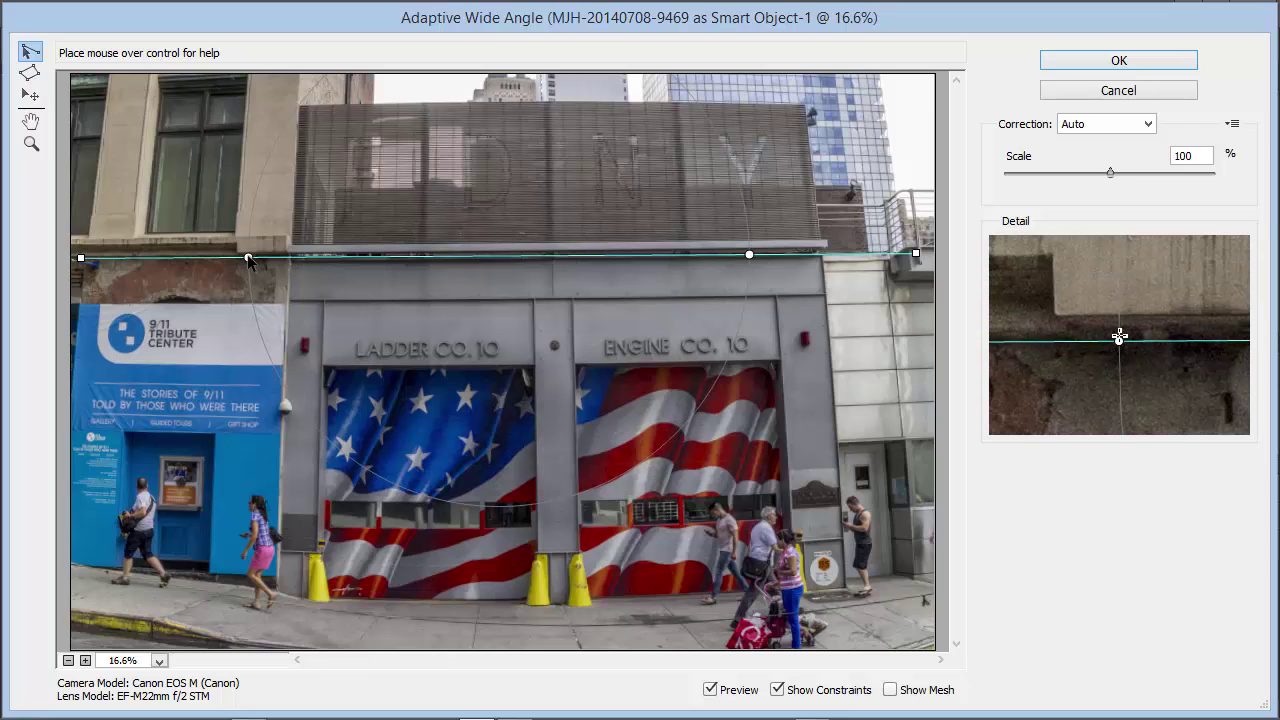
right_click(326, 256)
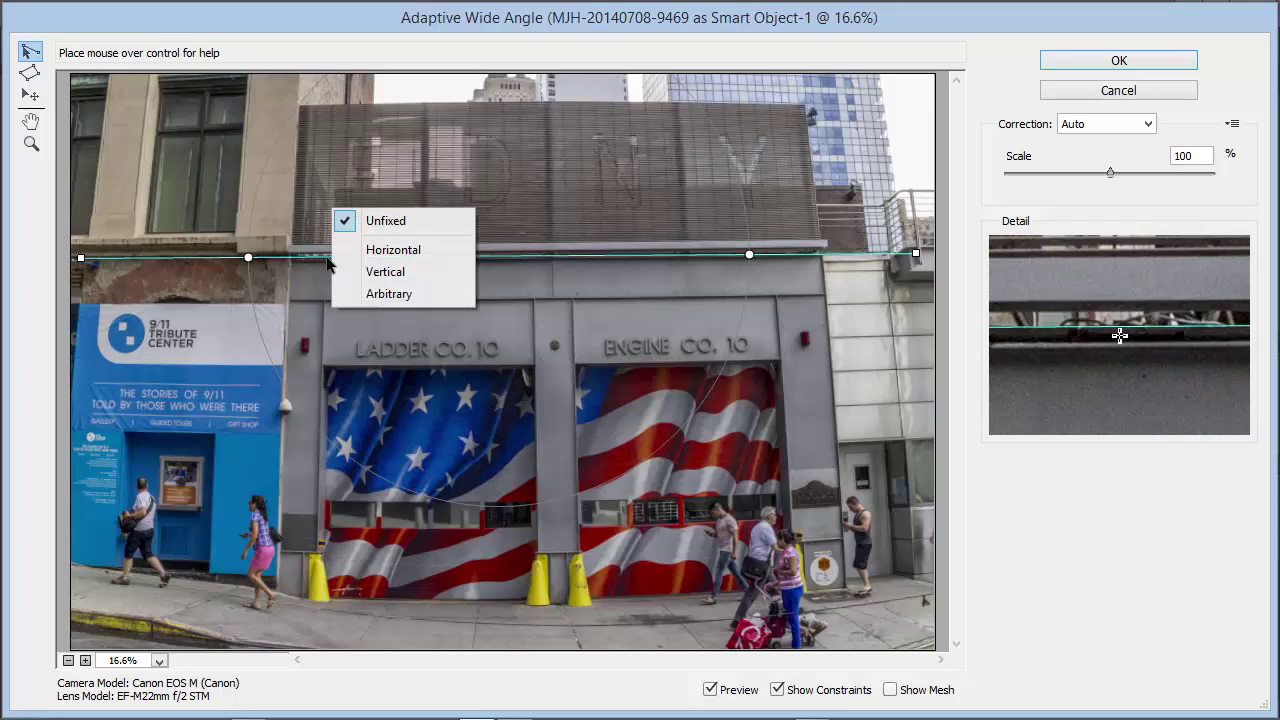
click(382, 249)
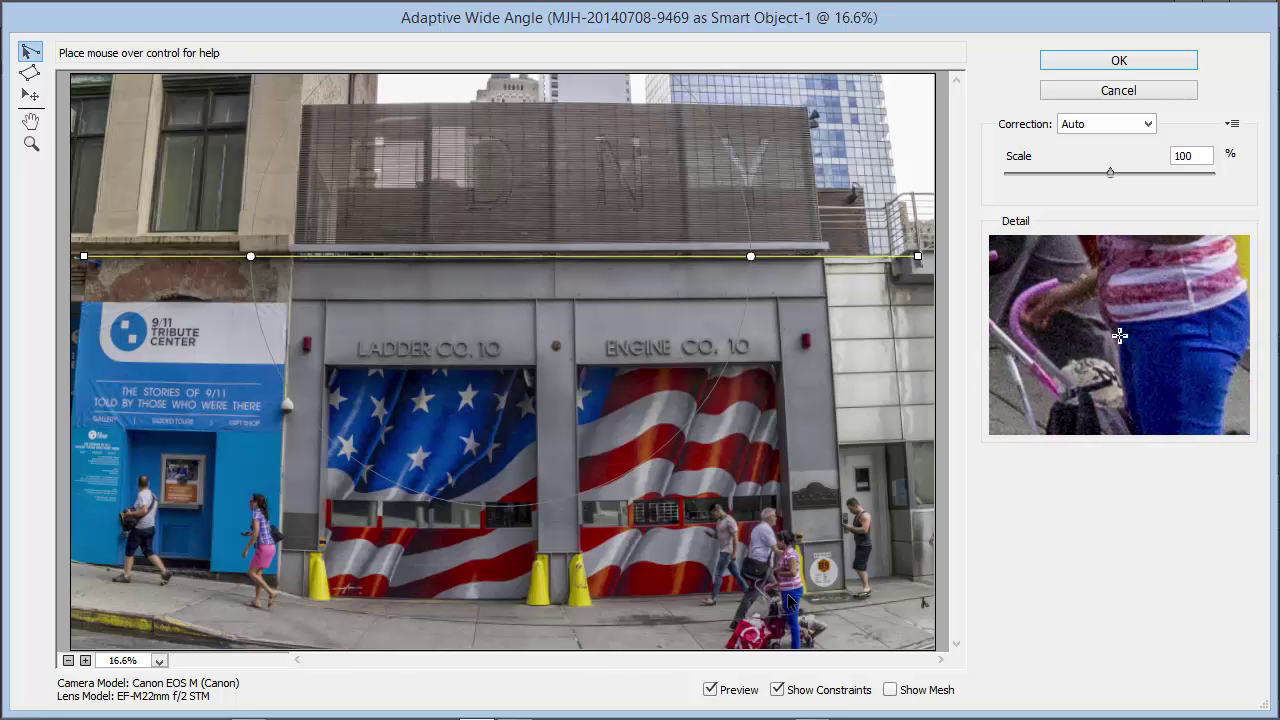
Add a horizontal constraint along the pavement edge.
click(923, 576)
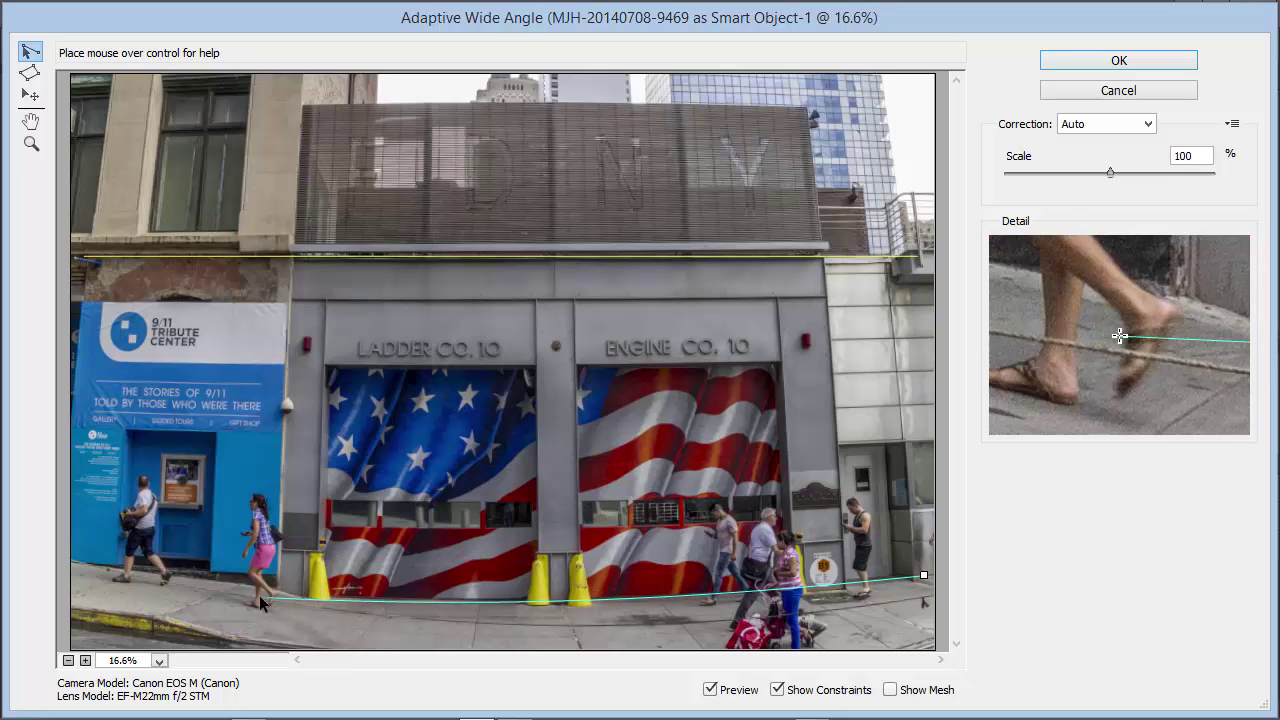
click(72, 582)
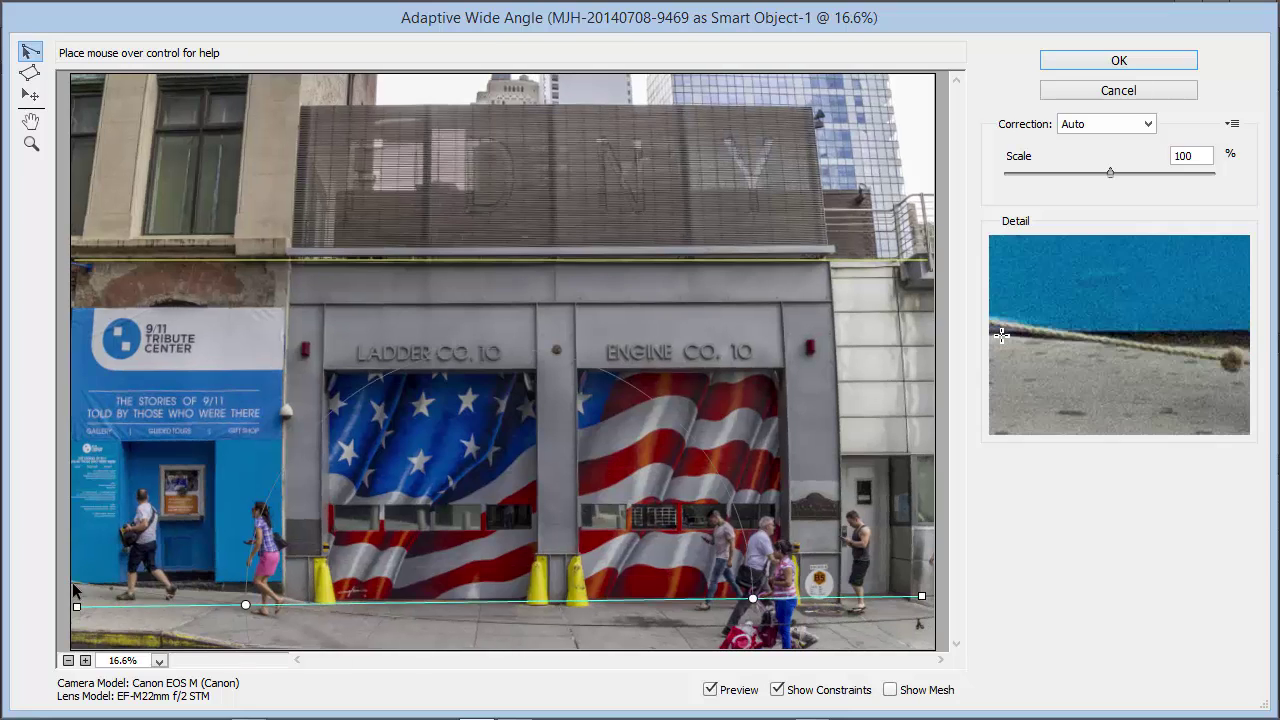
right_click(510, 603)
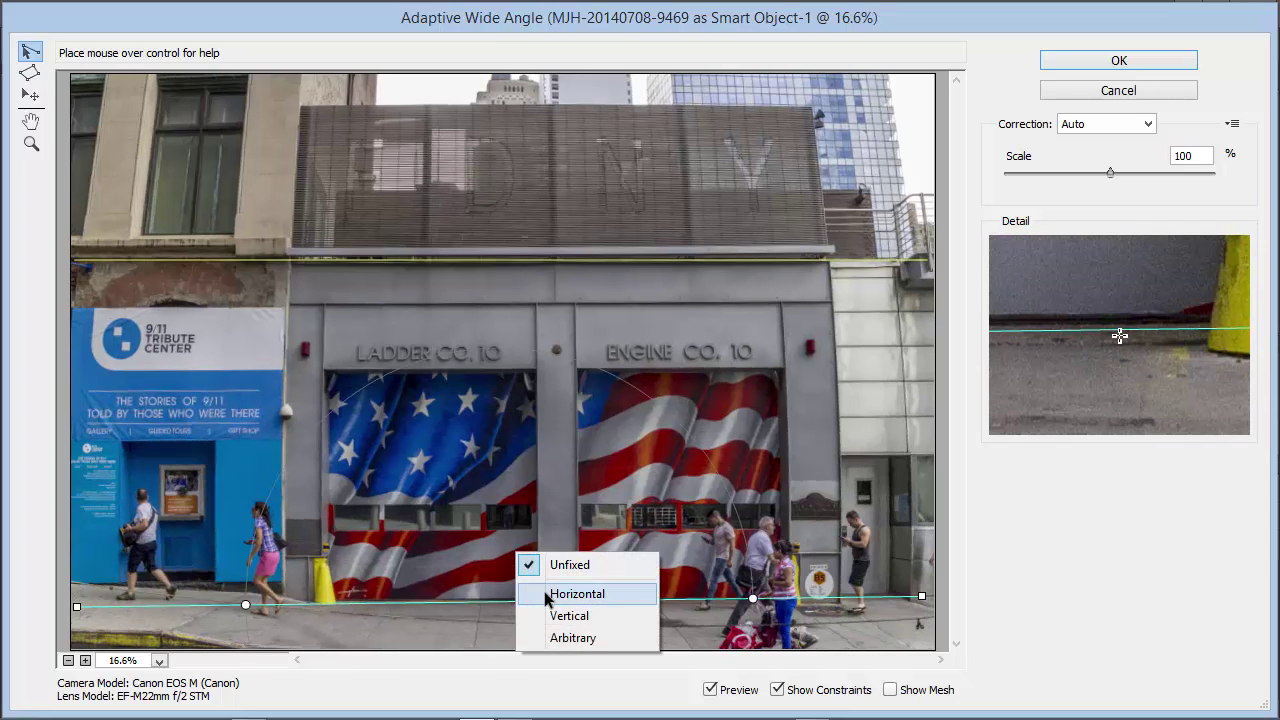
click(522, 593)
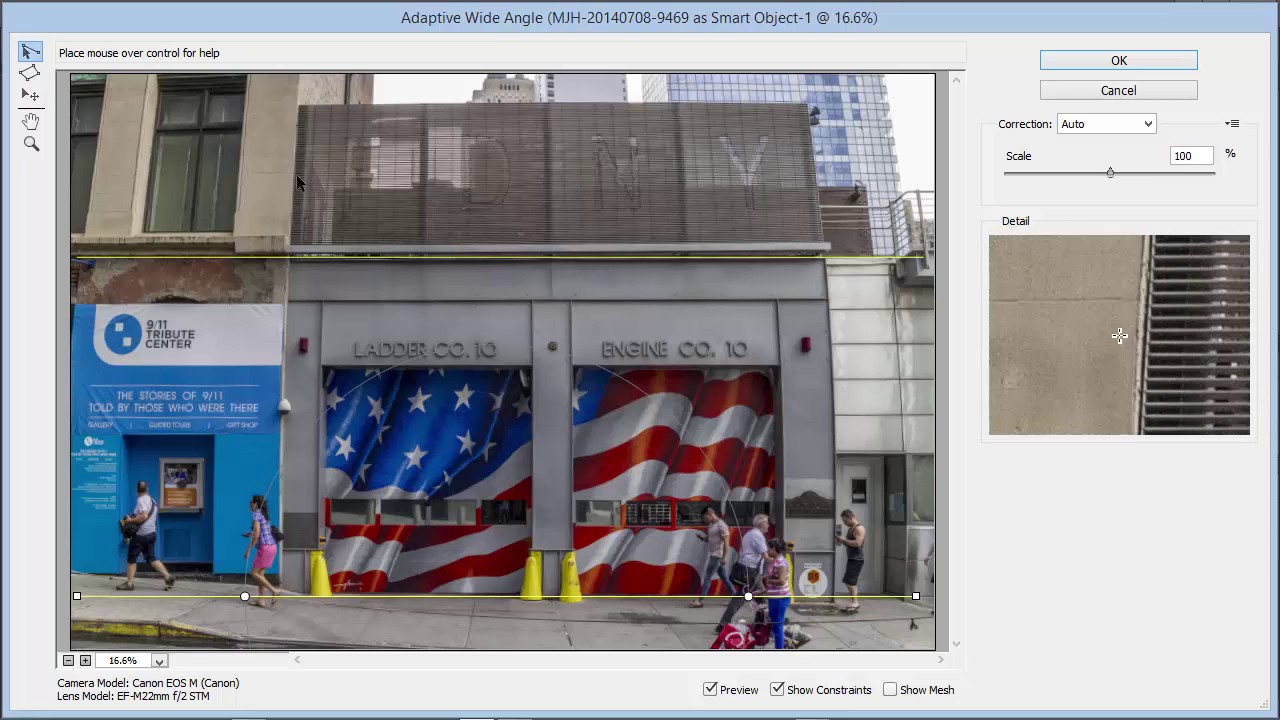
Add a vertical constraint along the fire station's left edge.
click(300, 77)
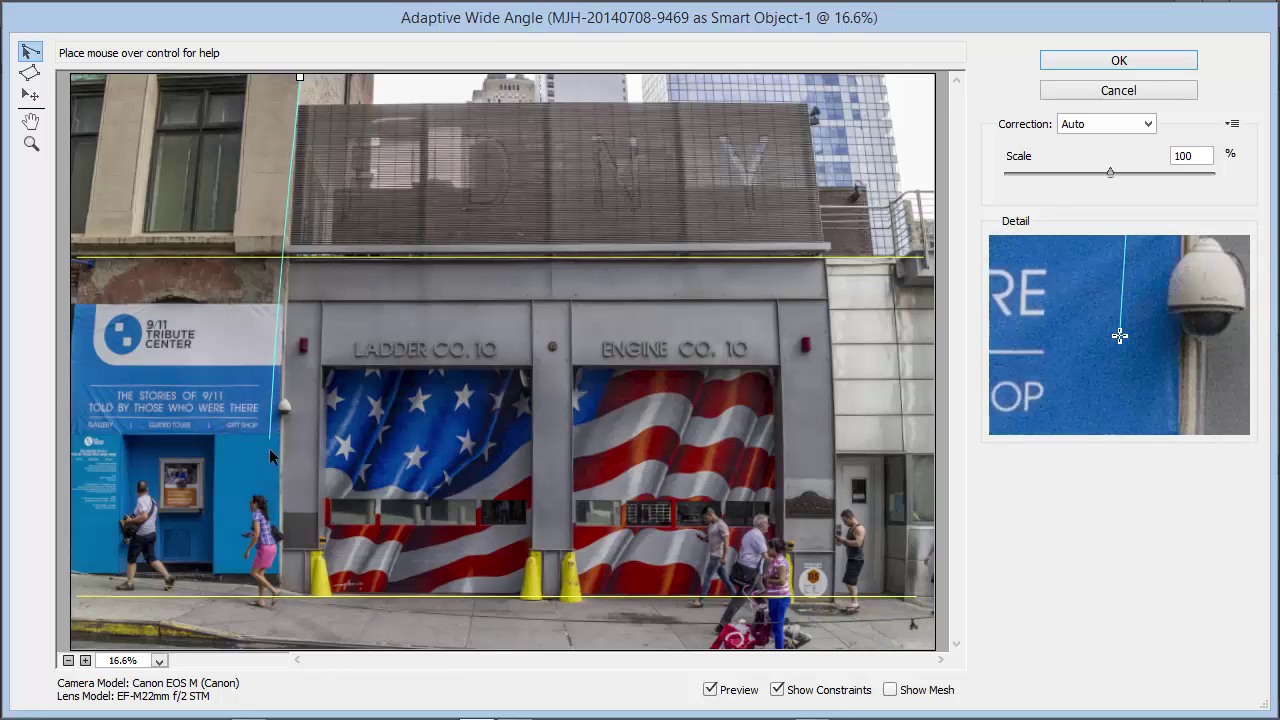
click(279, 639)
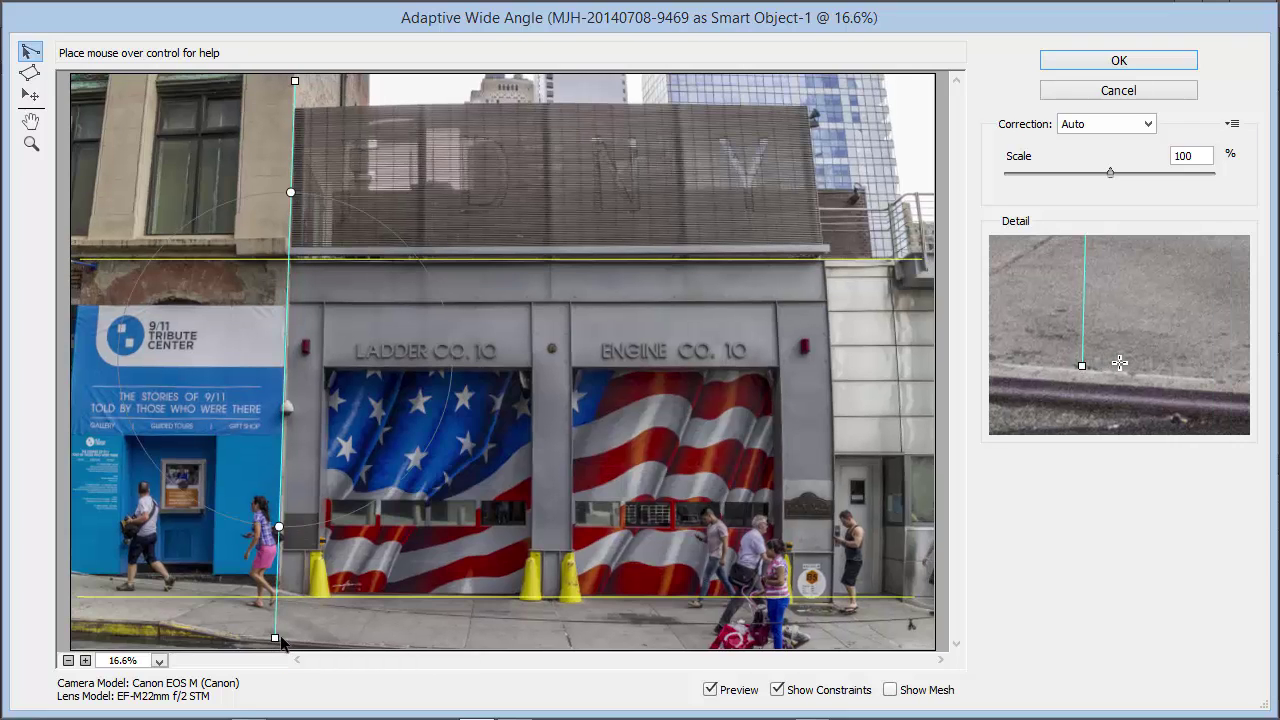
right_click(287, 362)
click(338, 370)
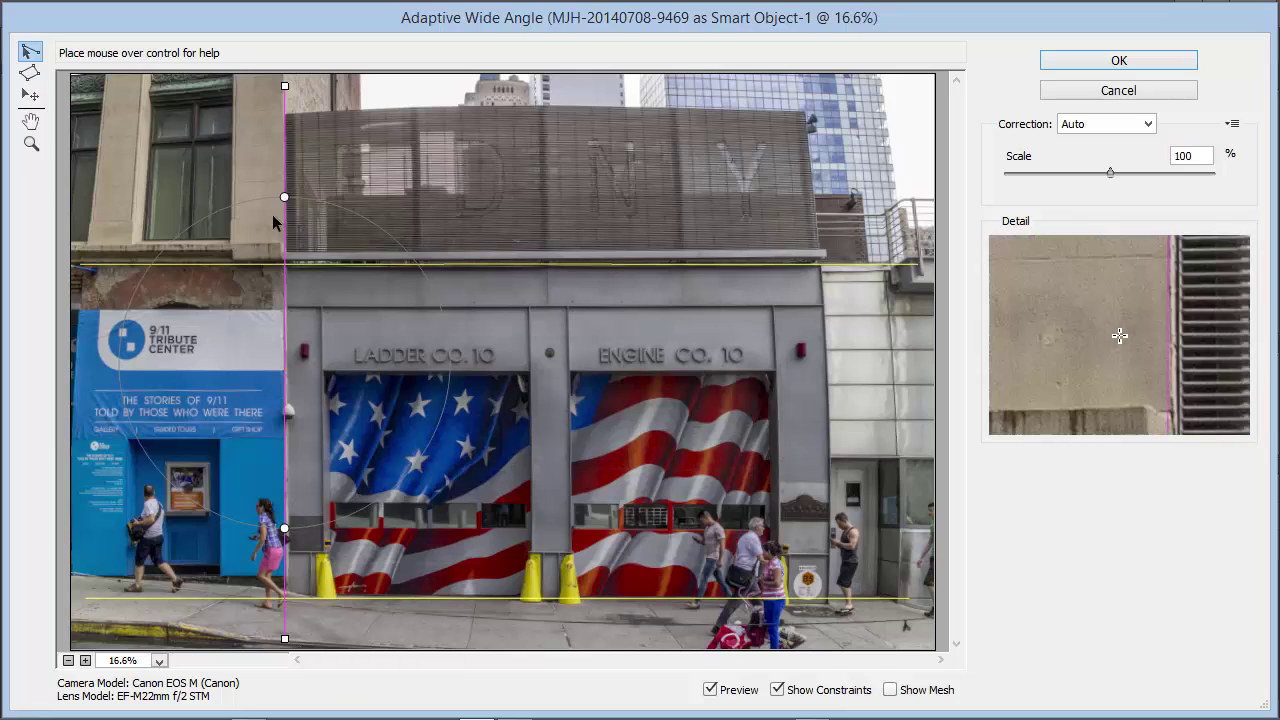
Add a vertical constraint along the fire station's right edge.
click(799, 84)
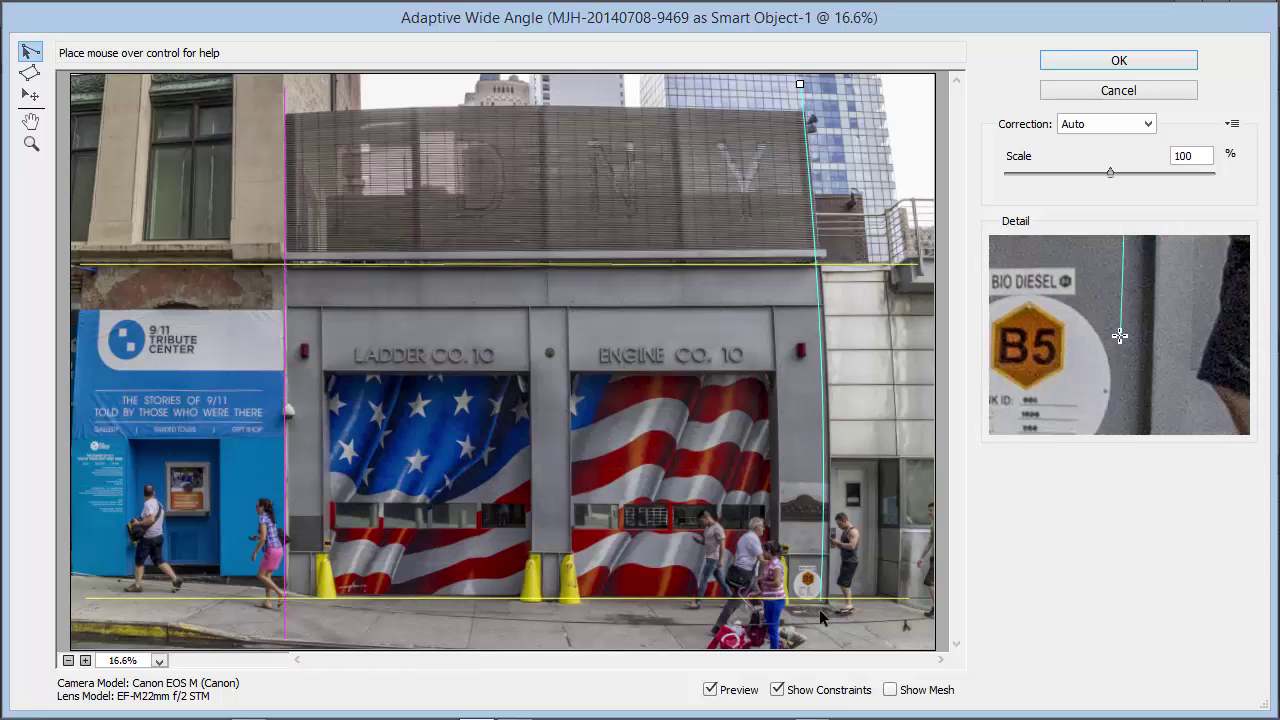
click(825, 644)
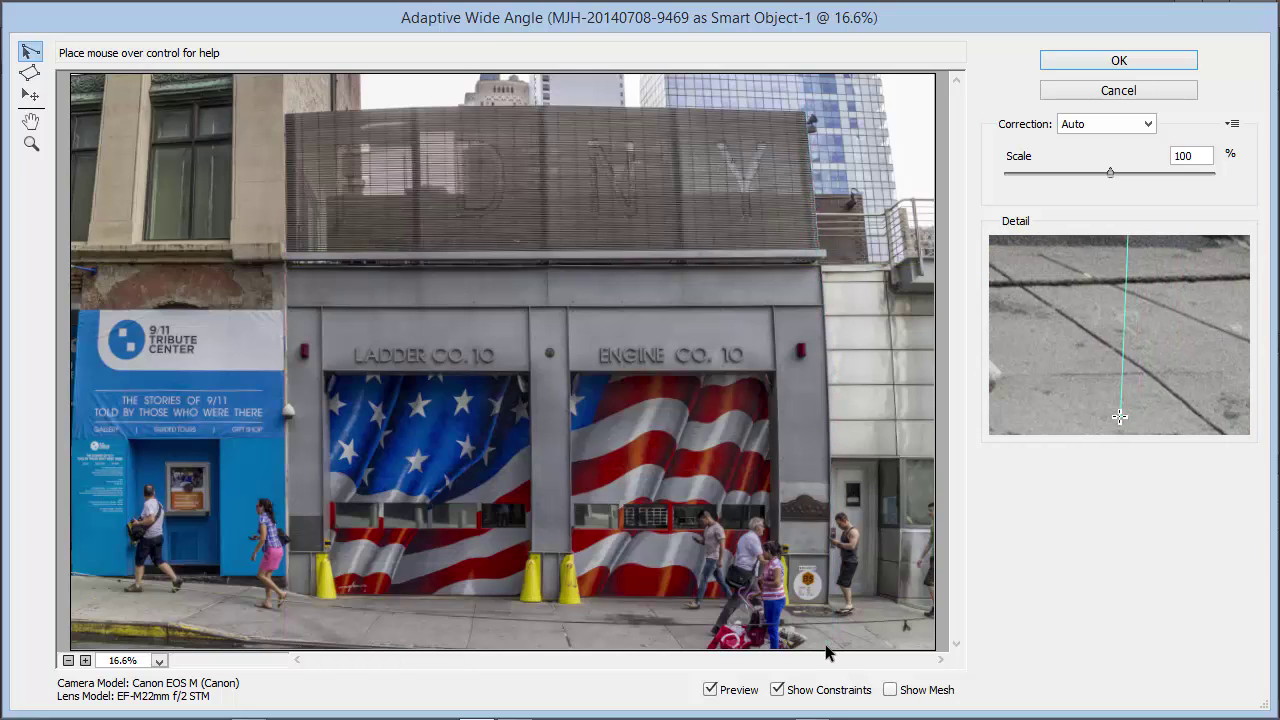
right_click(825, 360)
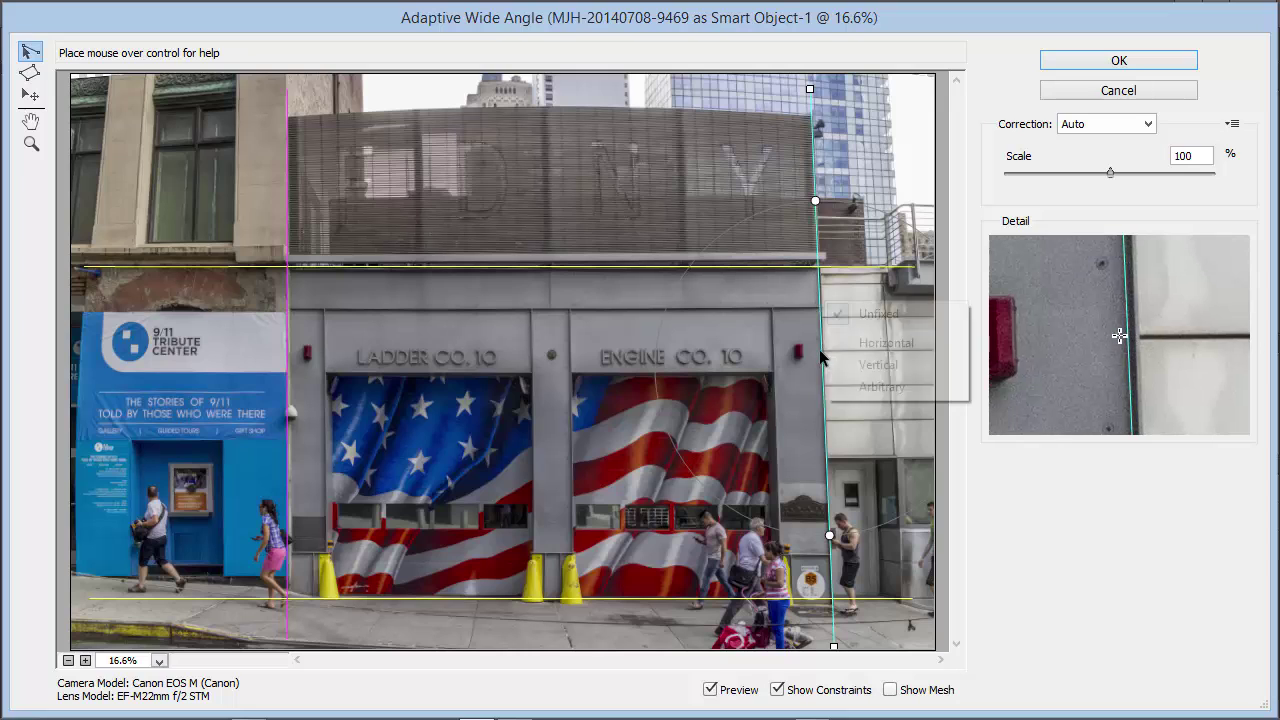
click(867, 364)
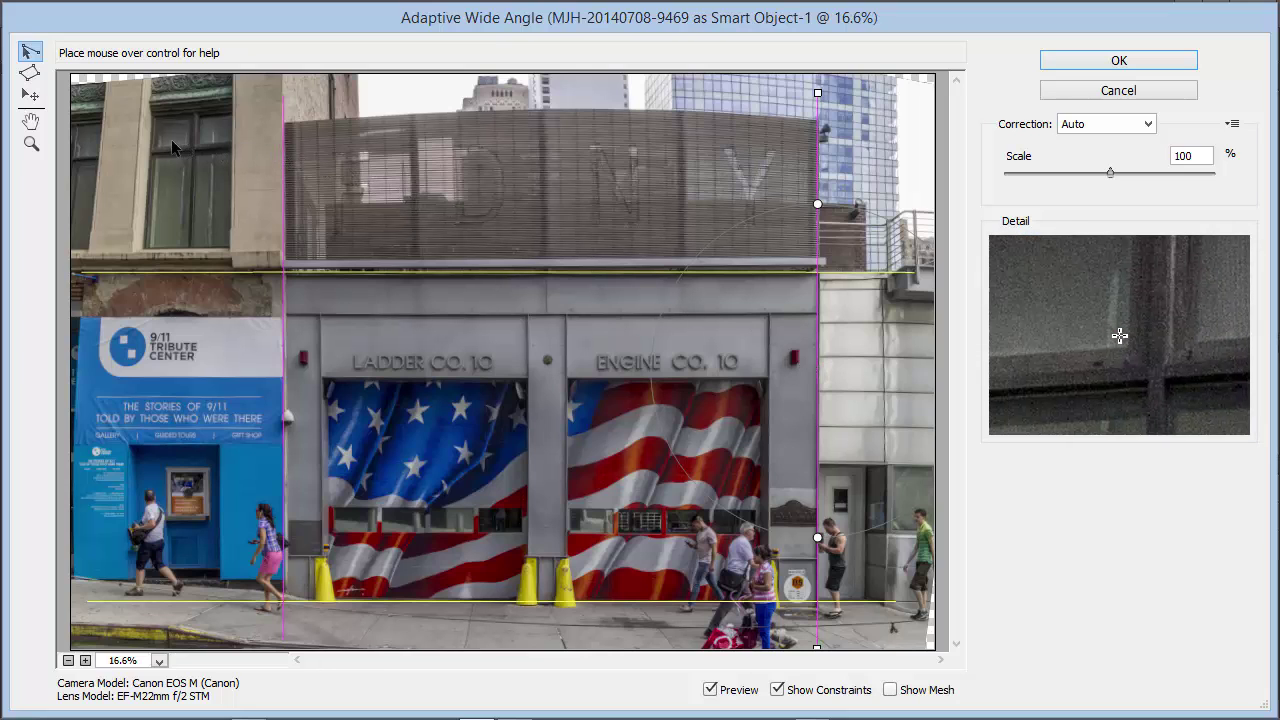
Add a horizontal constraint along the FDNY screen's top edge and start one at the left building edge.
click(96, 143)
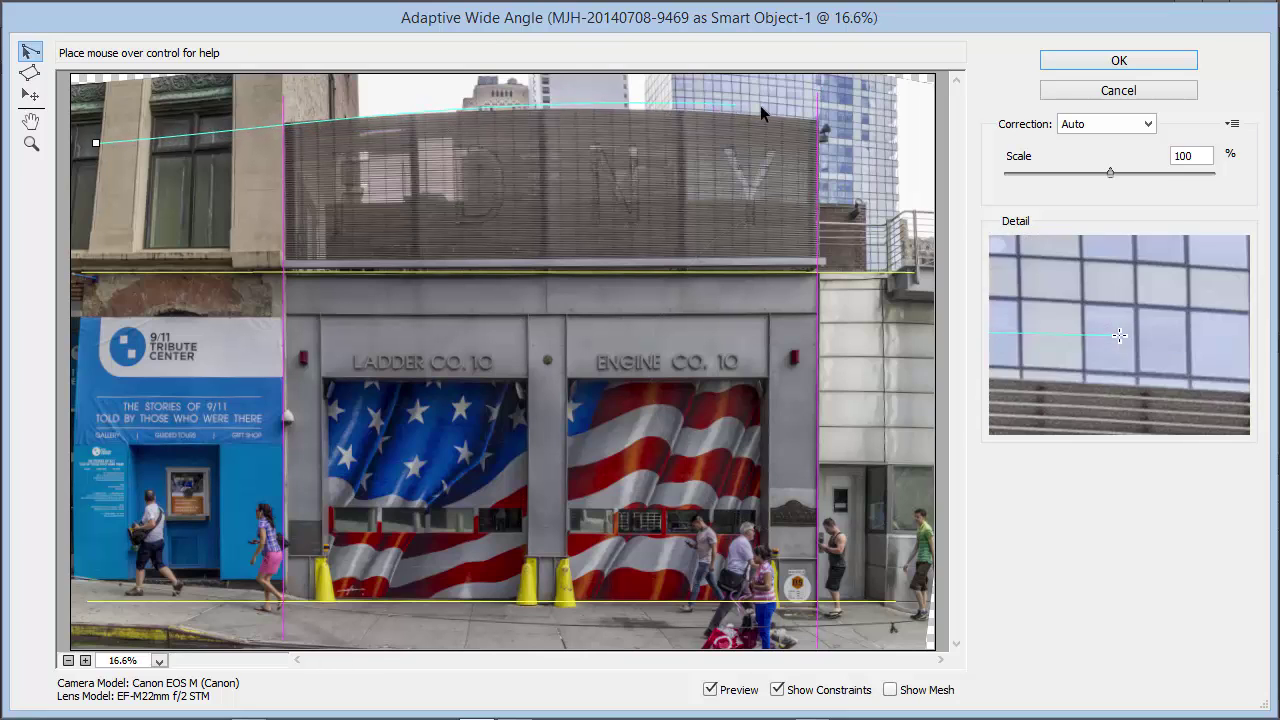
click(925, 136)
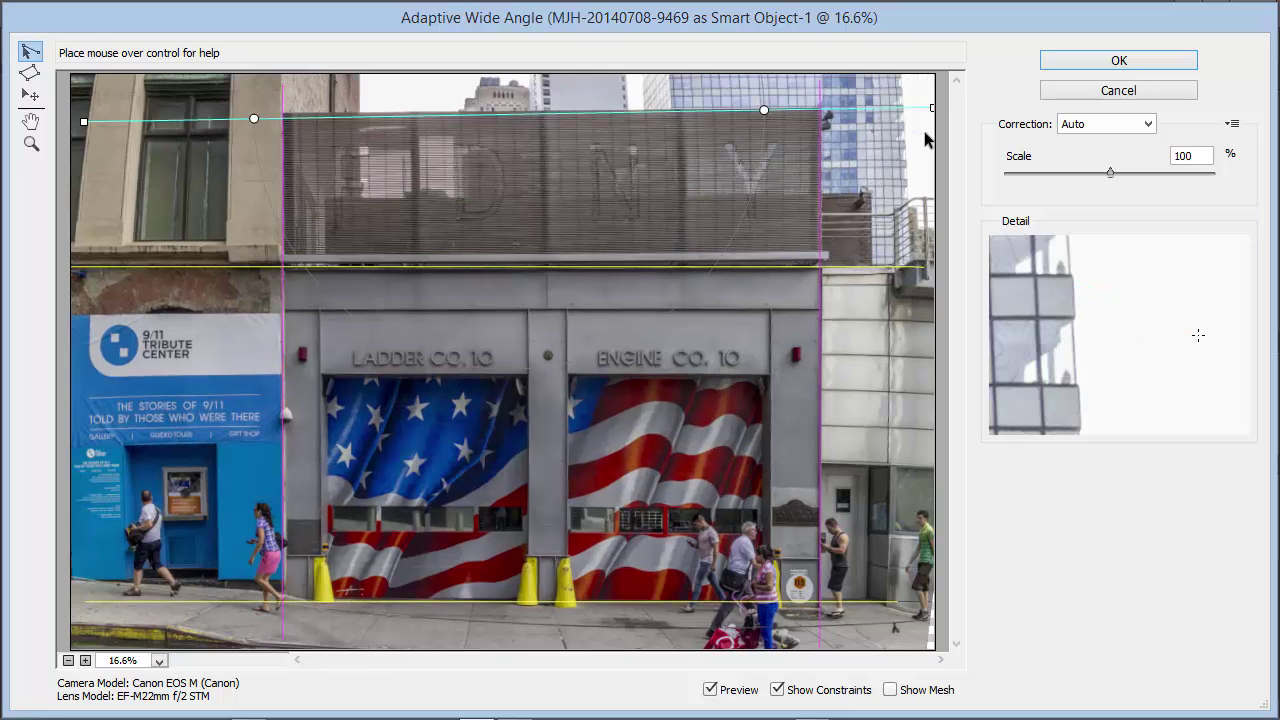
right_click(526, 113)
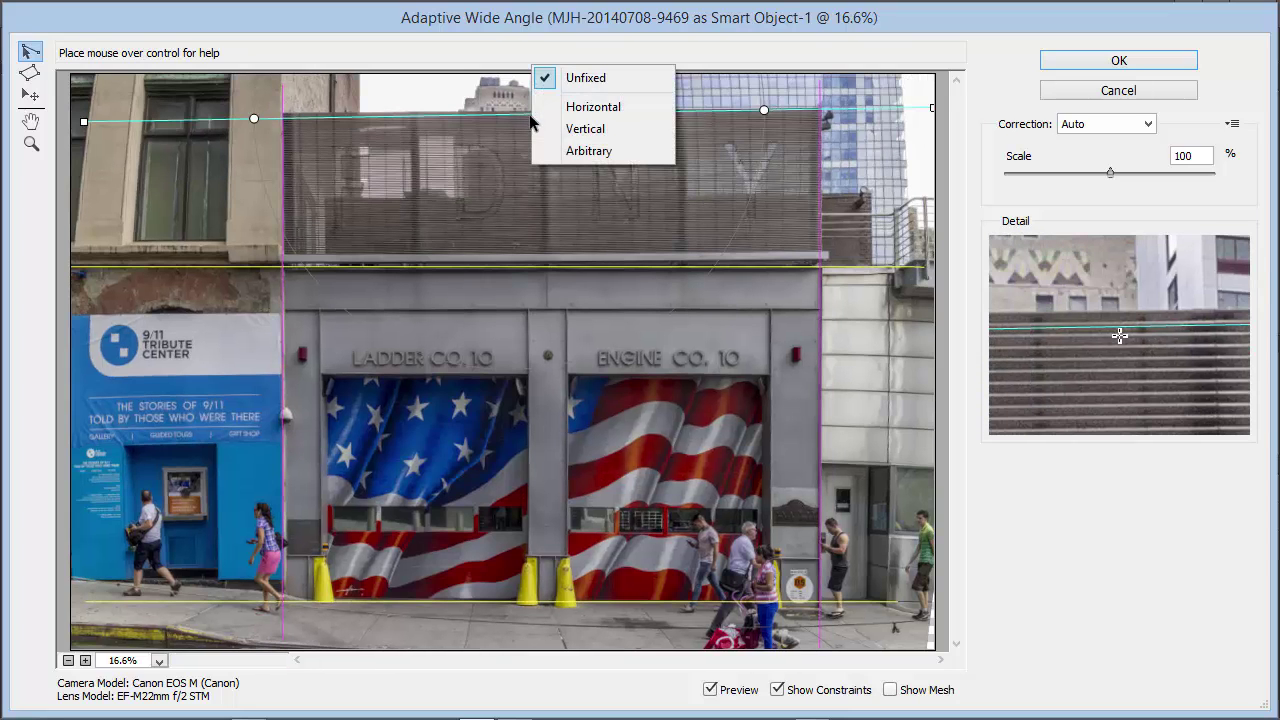
click(596, 108)
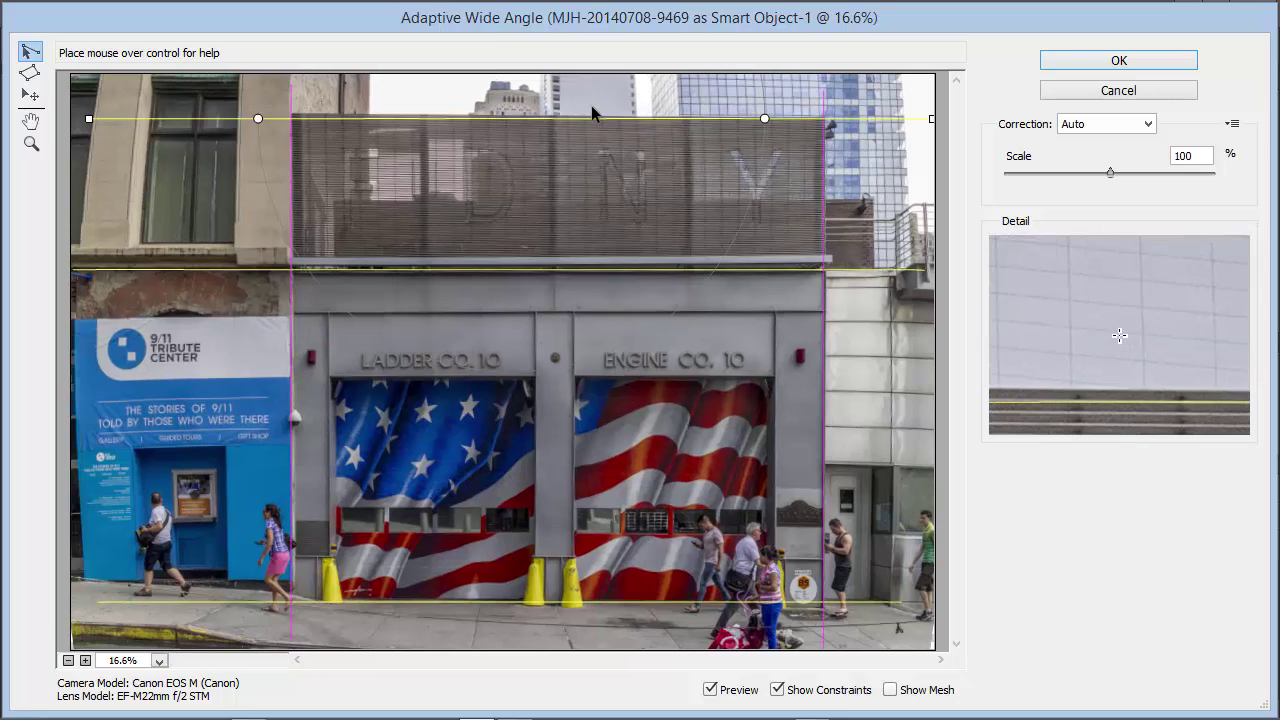
click(144, 77)
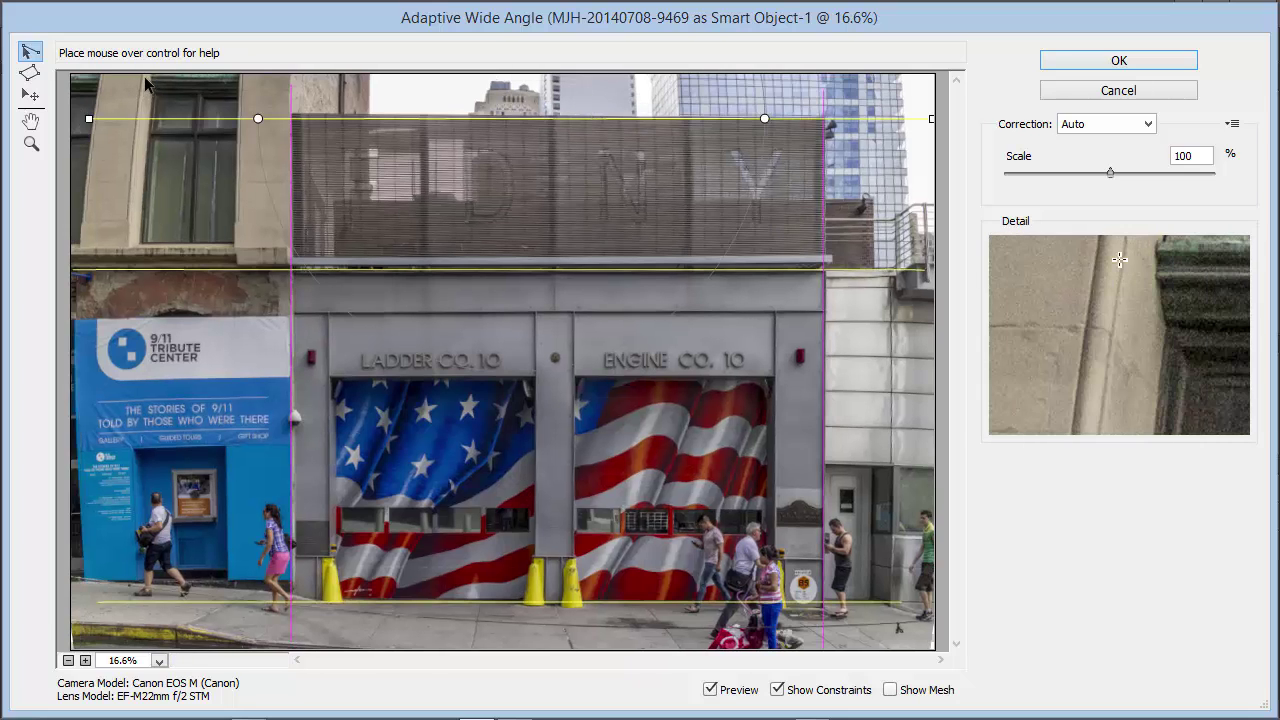
Finish the far-left building edge constraint and make it vertical.
click(125, 616)
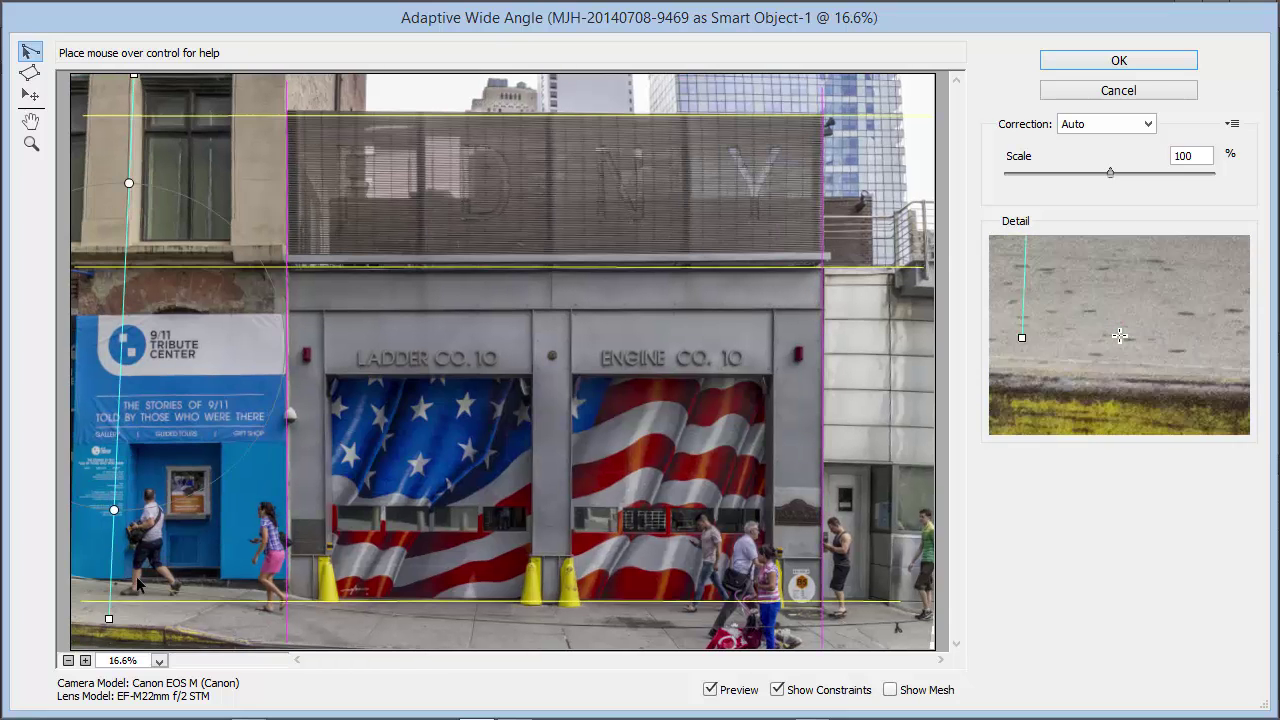
right_click(123, 375)
click(166, 383)
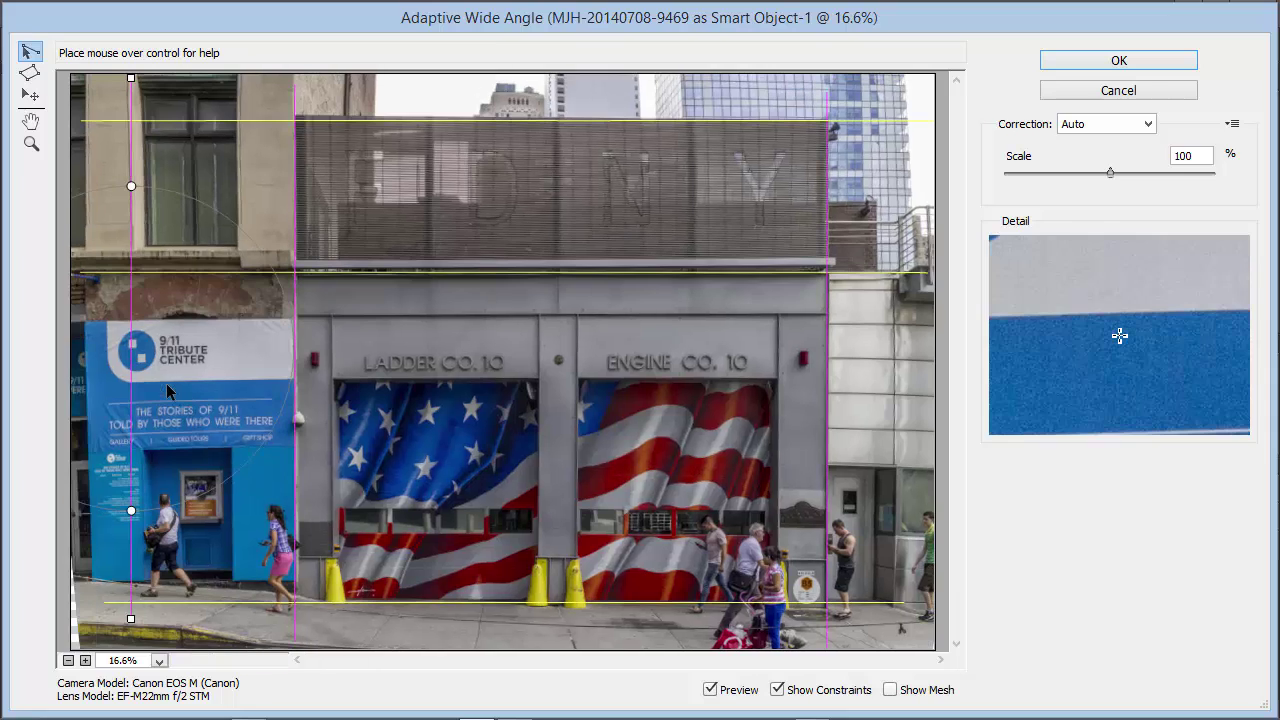
Add a vertical constraint along the building edge near the photo's right side.
click(903, 80)
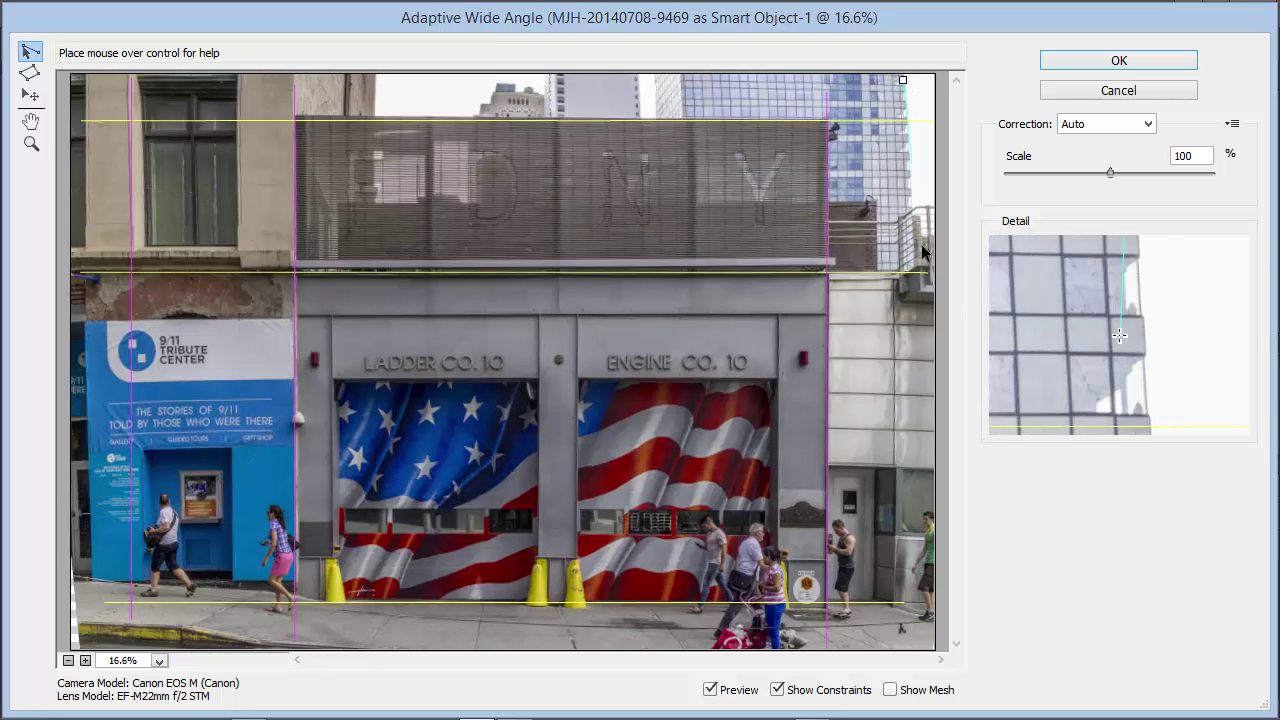
click(905, 645)
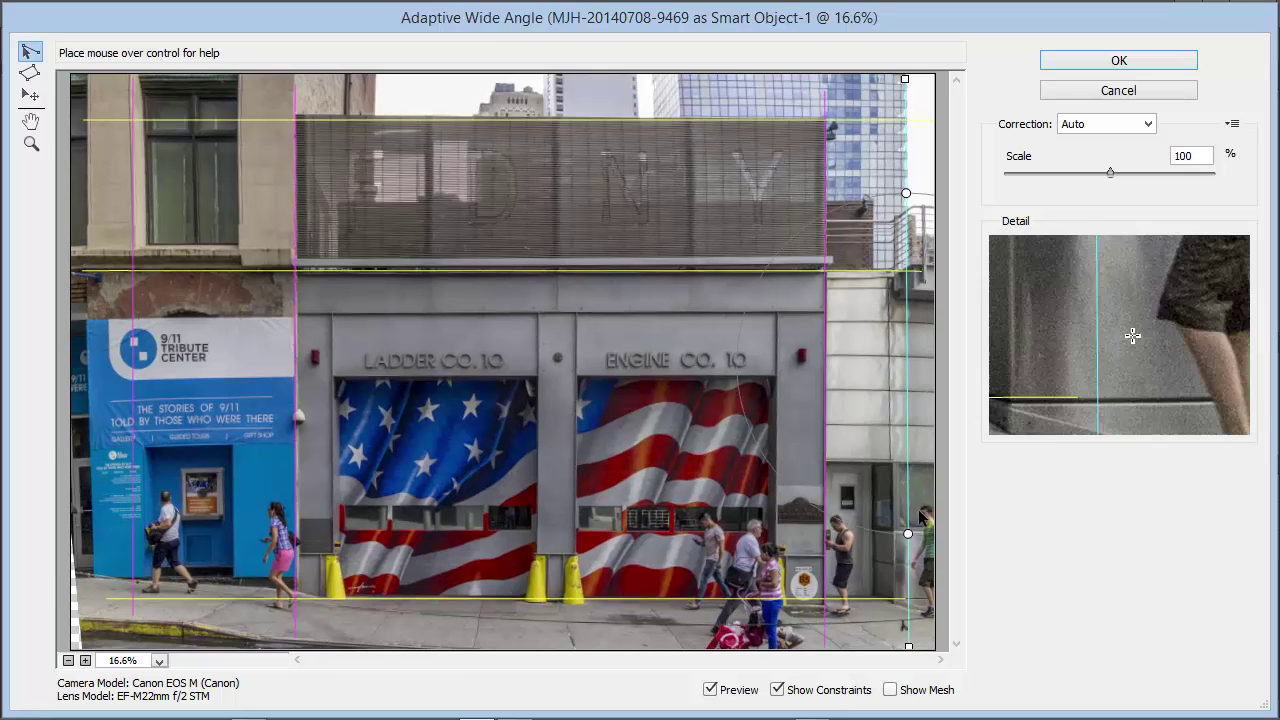
right_click(907, 350)
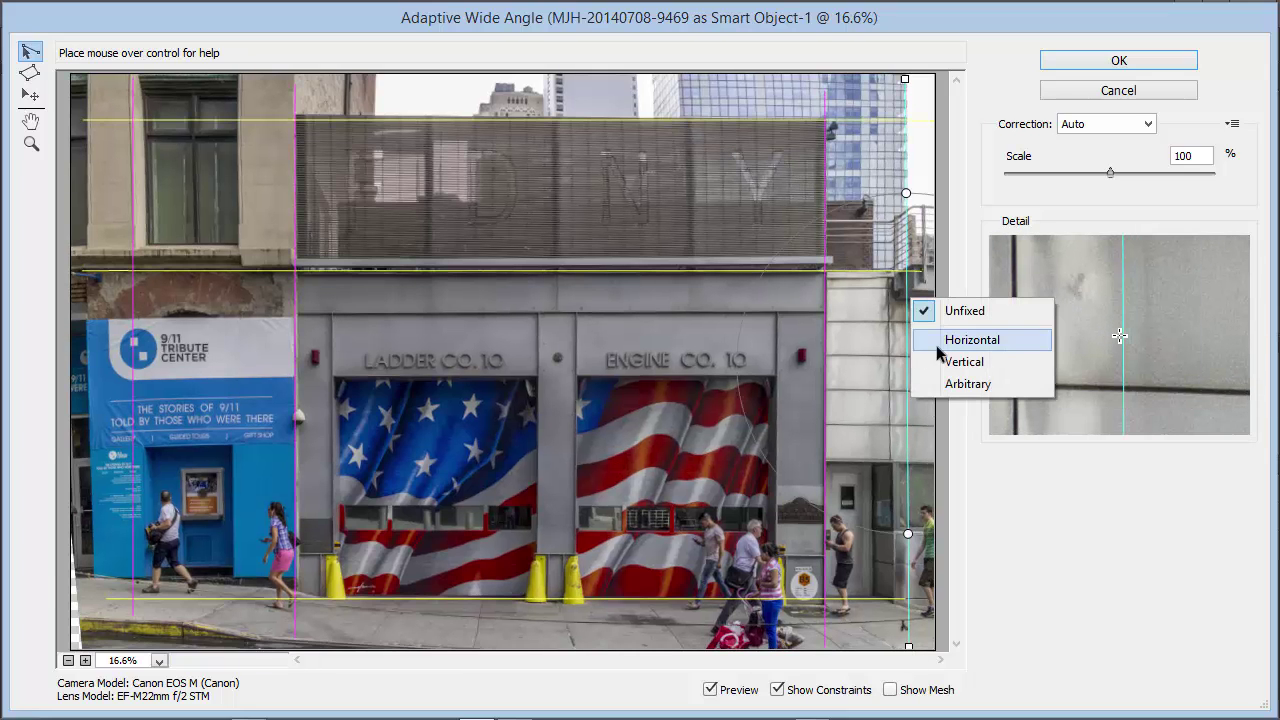
click(951, 361)
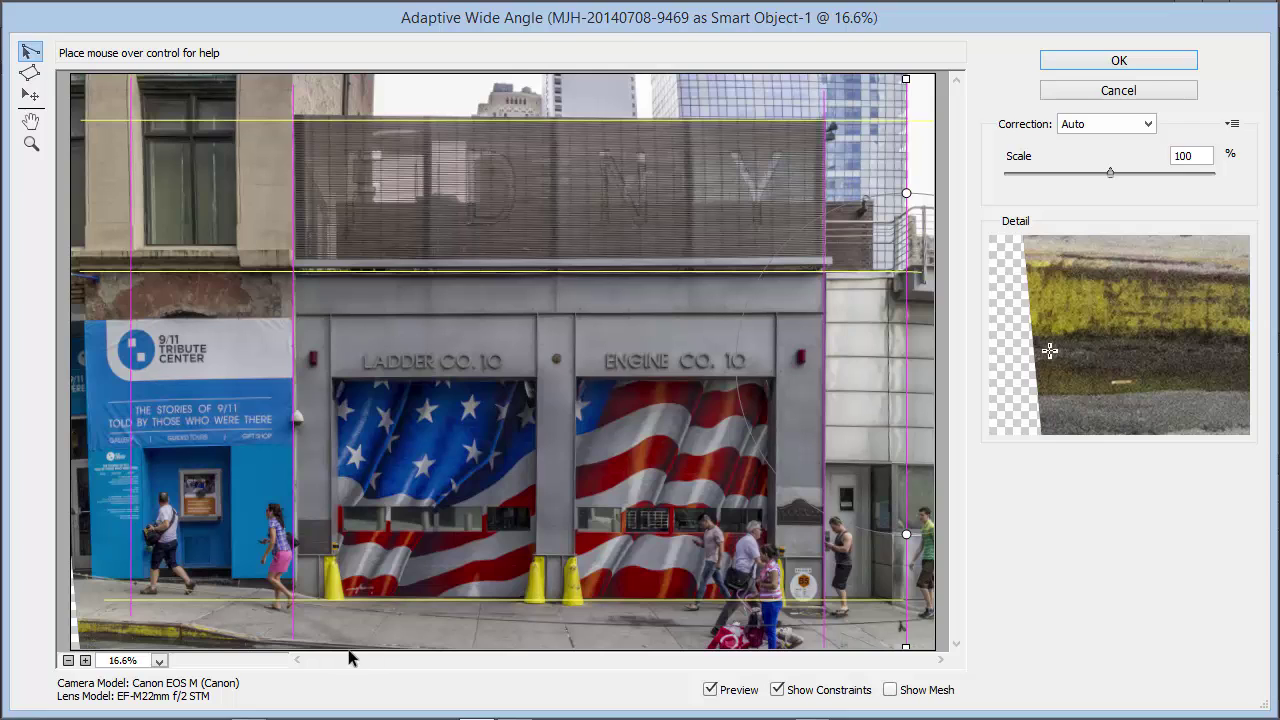
Apply the Adaptive Wide Angle correction and crop in from the bottom-left corner.
click(1106, 59)
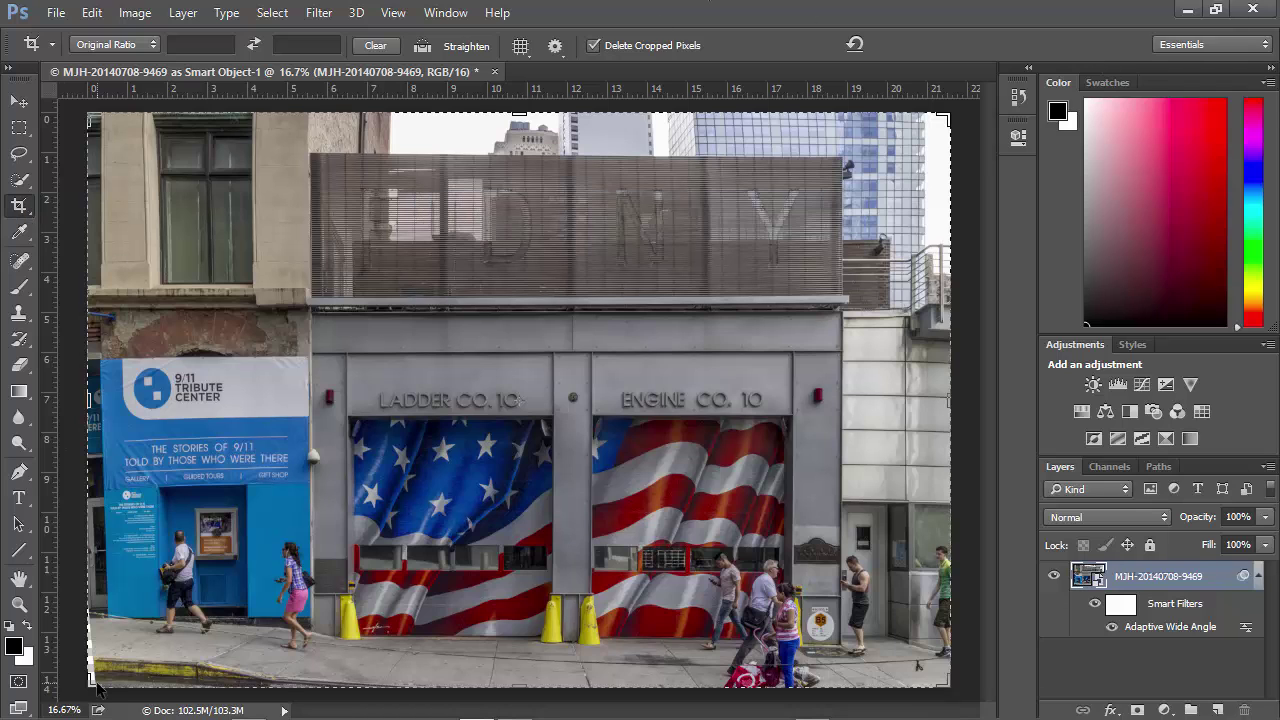
drag(90, 688, 93, 683)
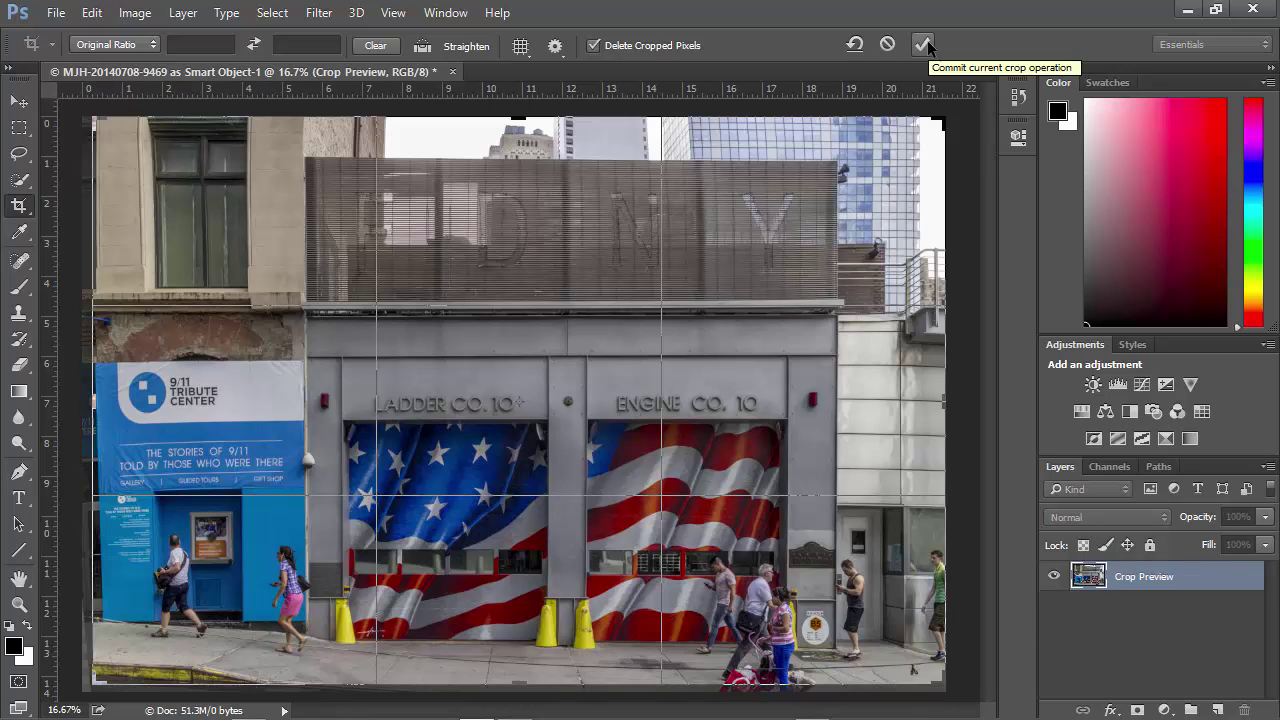
click(927, 40)
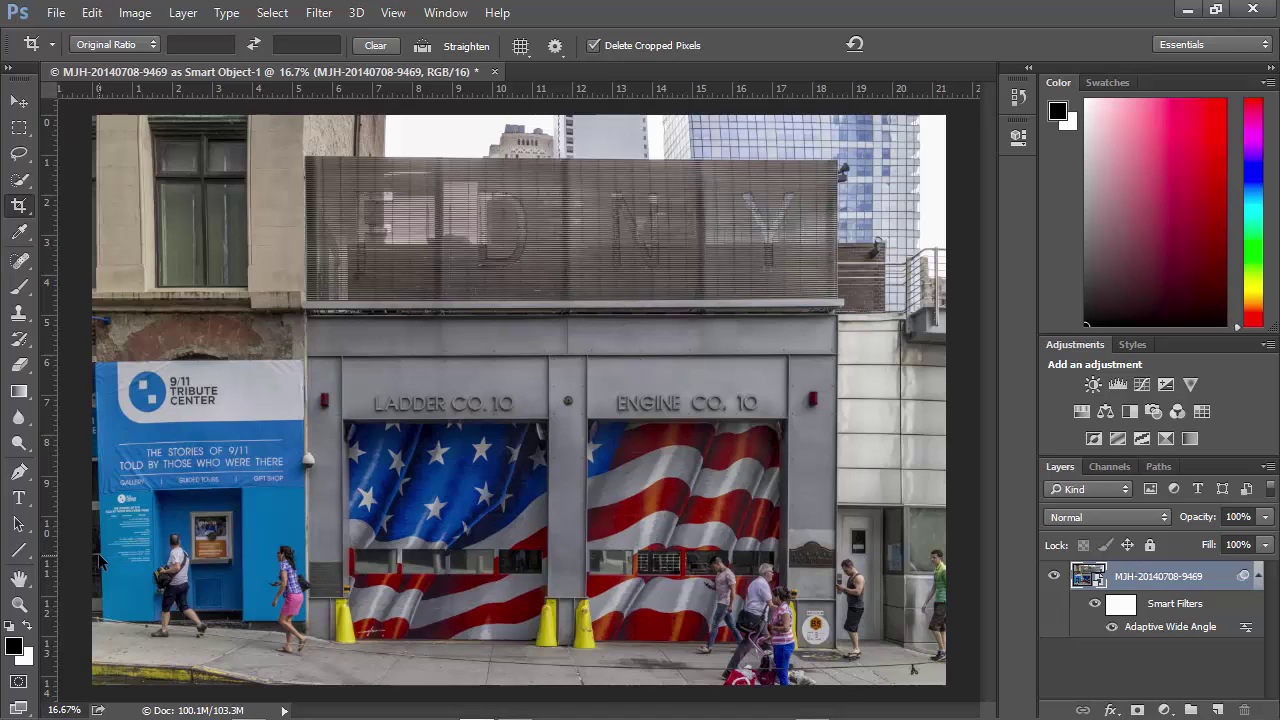
Reopen the Adaptive Wide Angle smart filter, add a vertical far-left edge constraint, and confirm.
double_click(1160, 627)
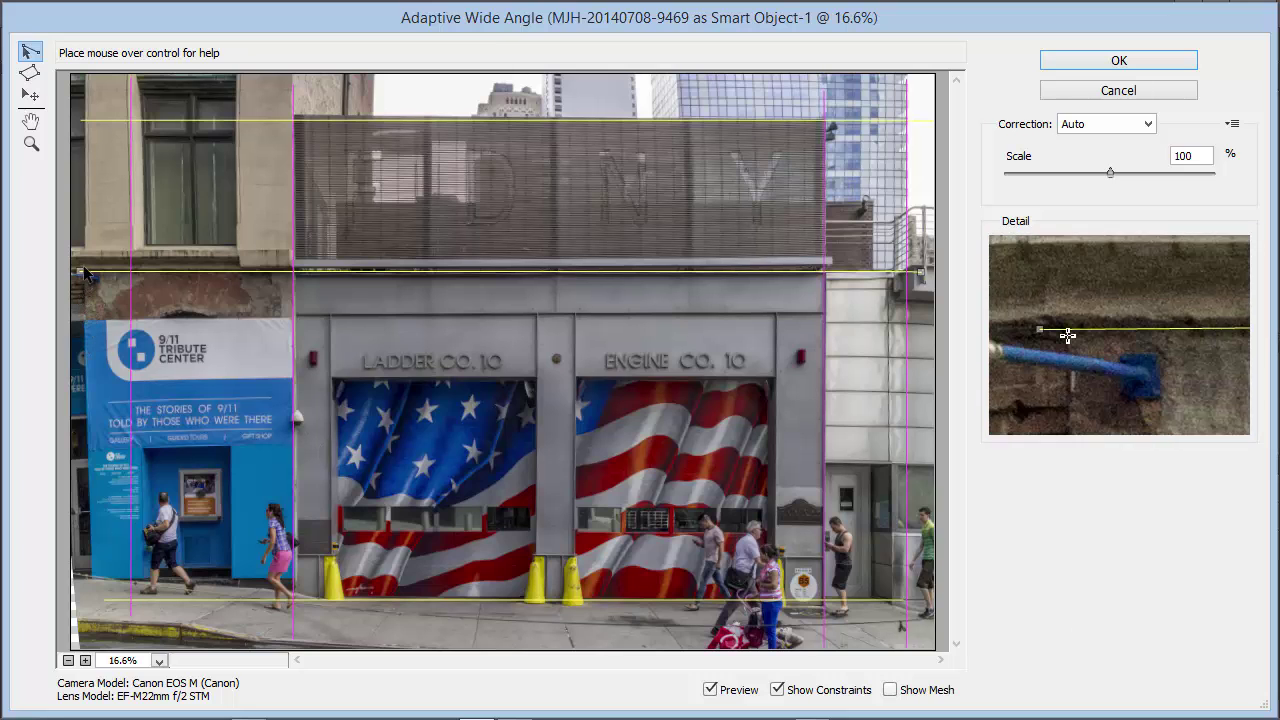
click(82, 88)
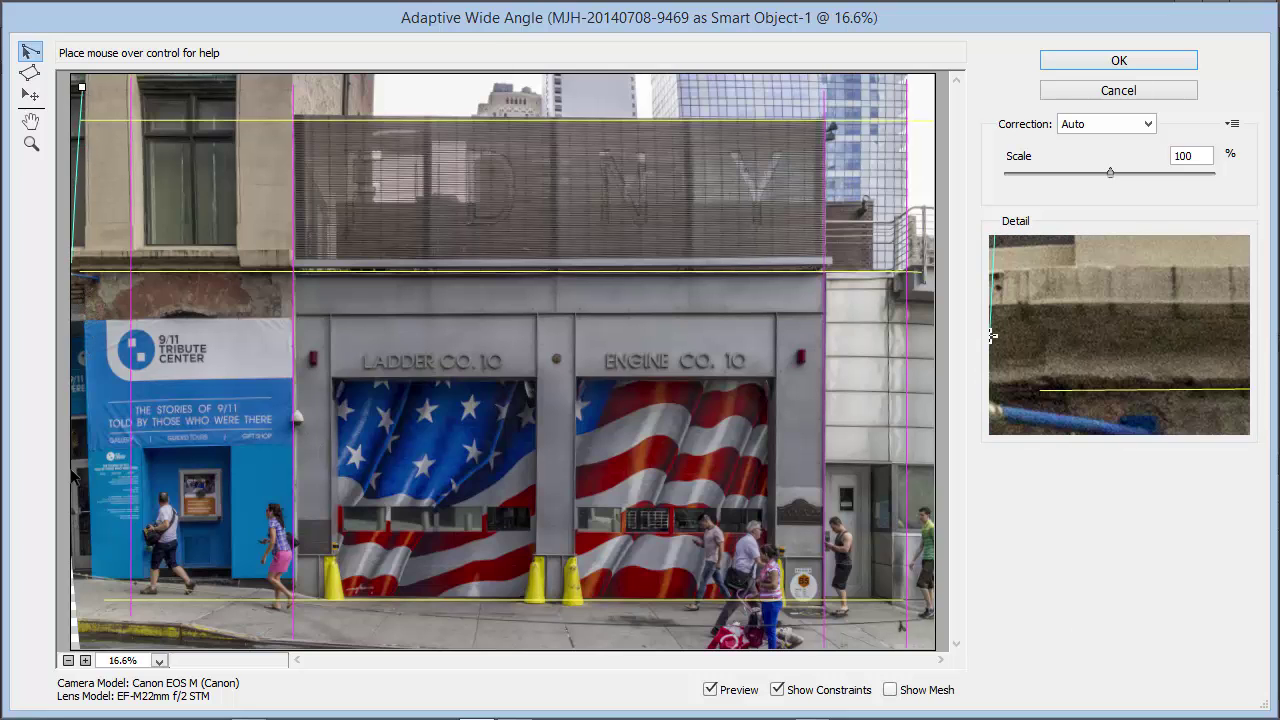
click(90, 566)
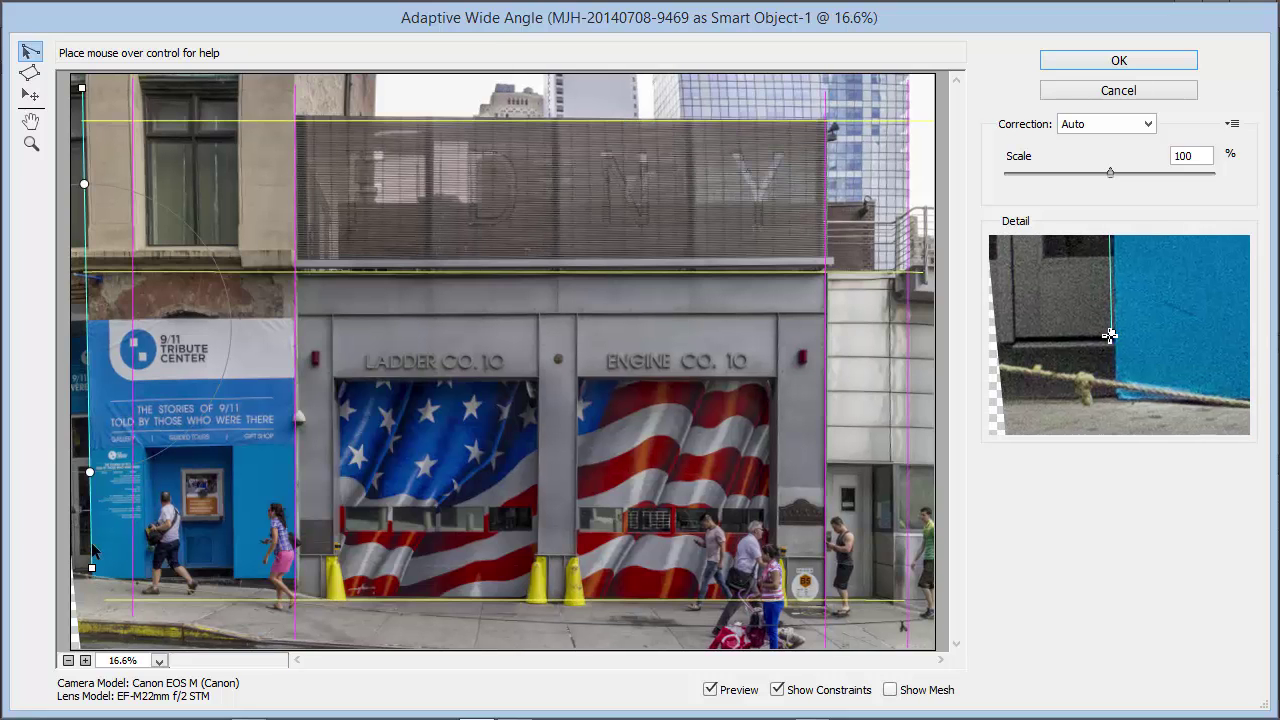
right_click(87, 442)
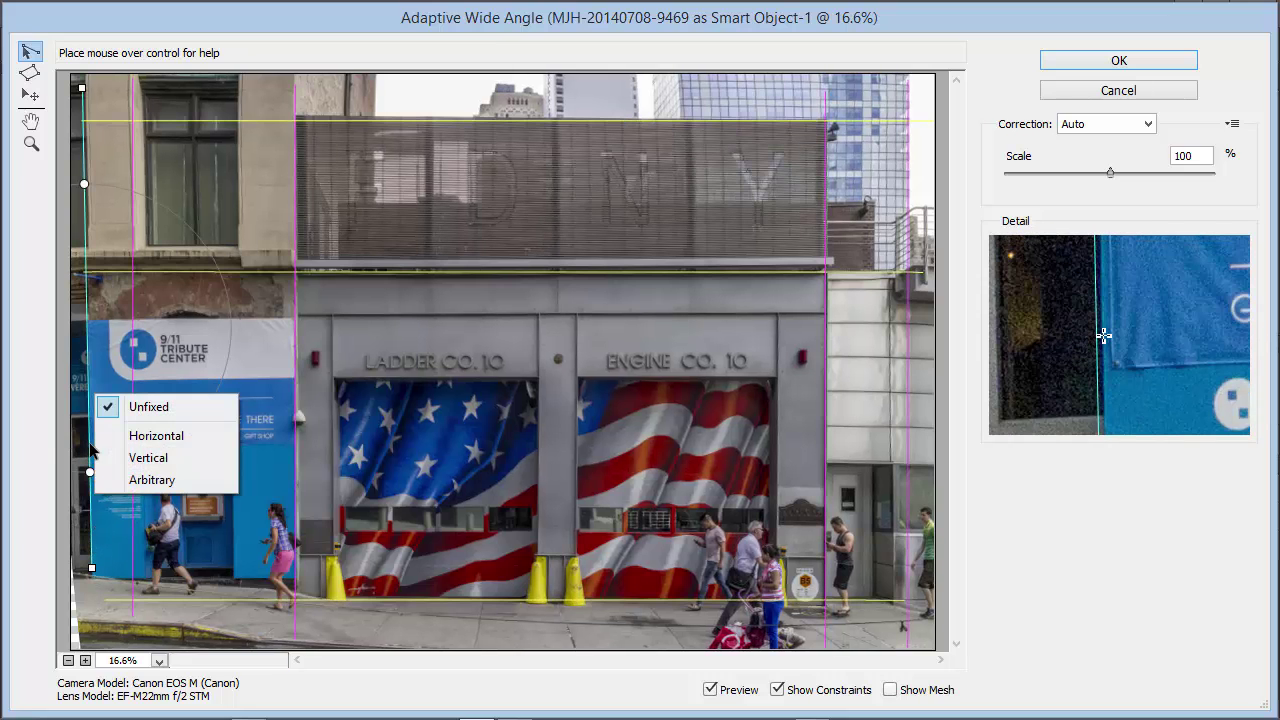
click(118, 457)
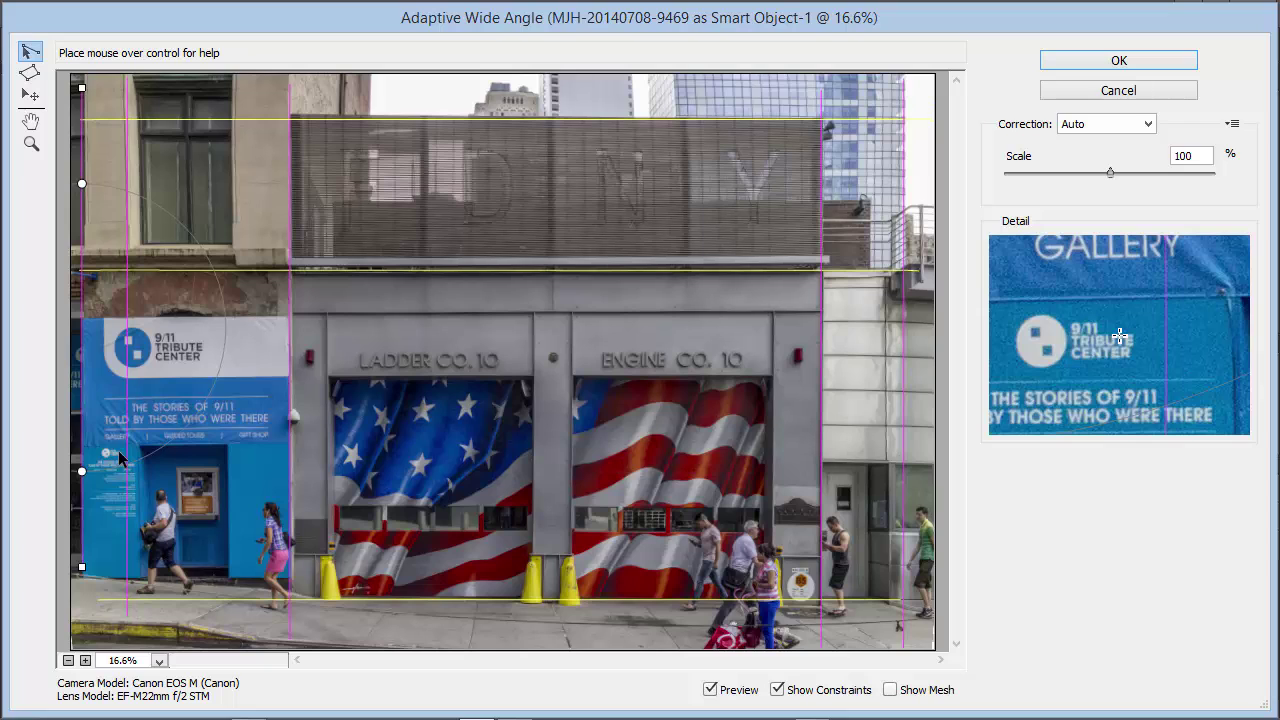
click(1152, 62)
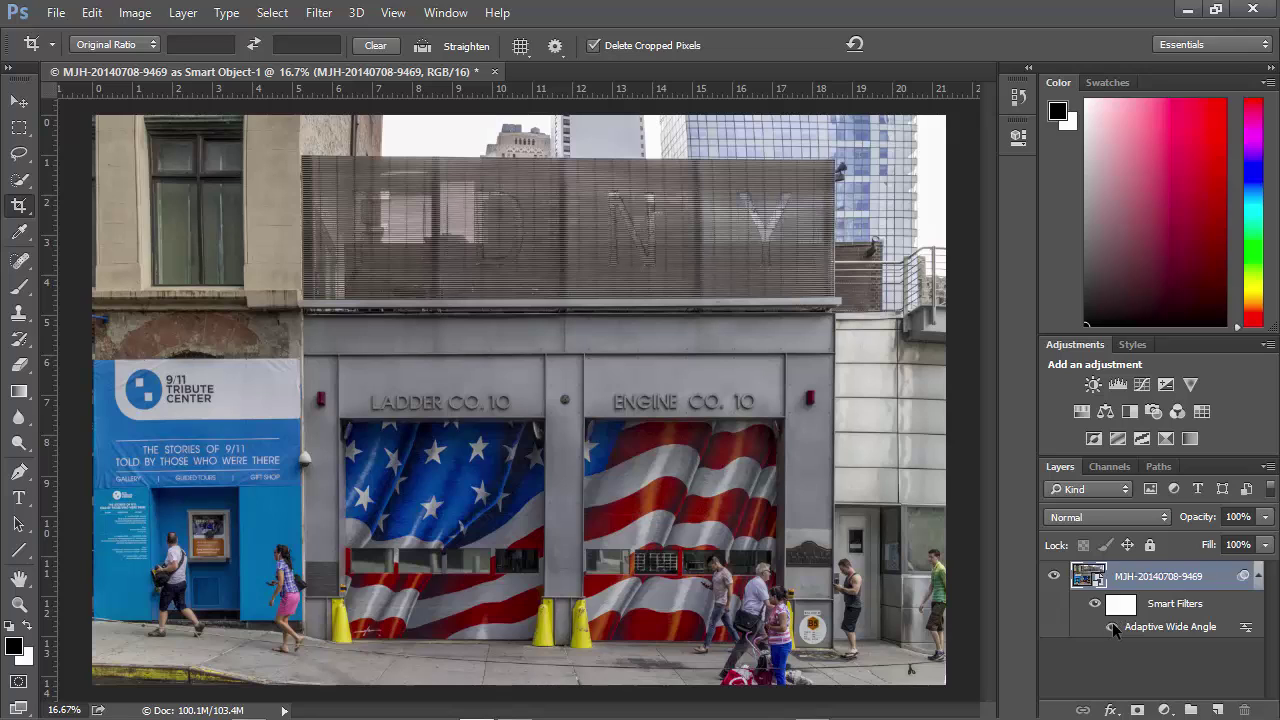
Hide and re-show the Adaptive Wide Angle smart filter to compare before and after.
click(1112, 625)
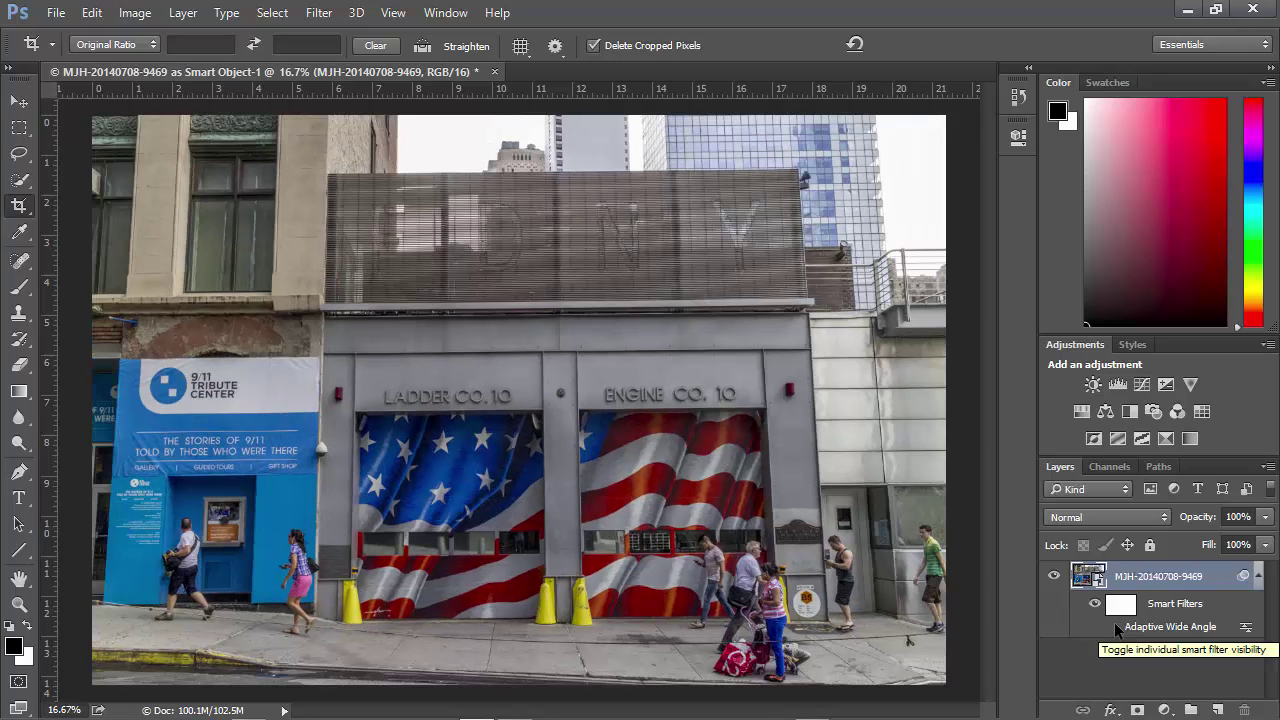
click(1114, 624)
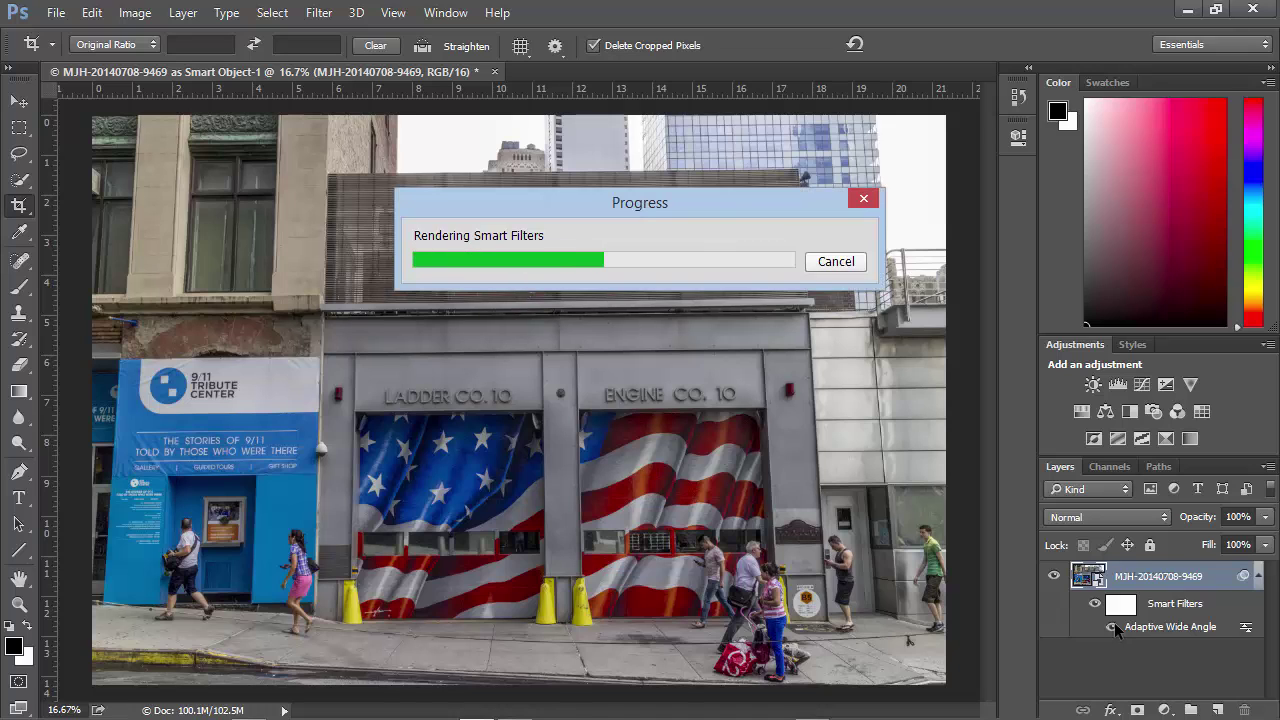